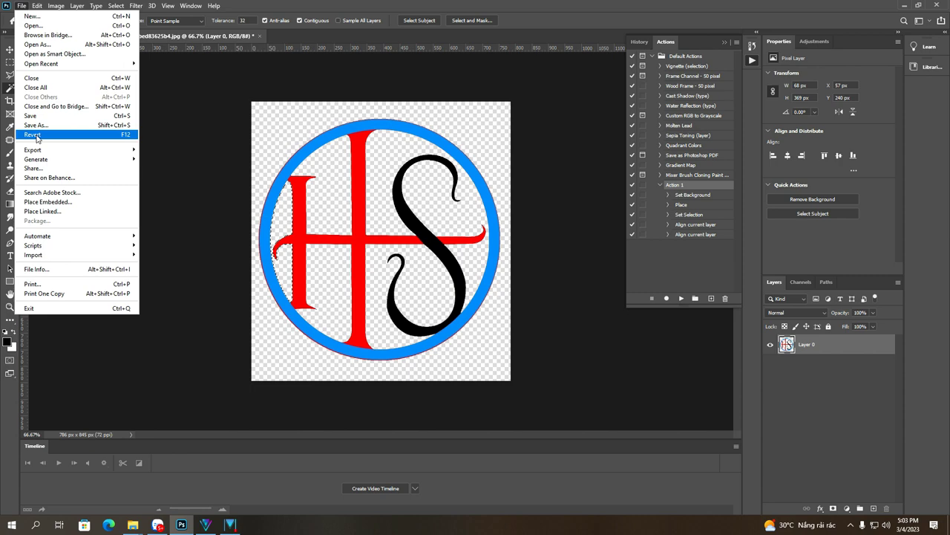
Step: Save the logo on the computer as a Photoshop file named logo with maximum compatibility, and close it
{"action": "left_click", "coordinate": [35, 125]}
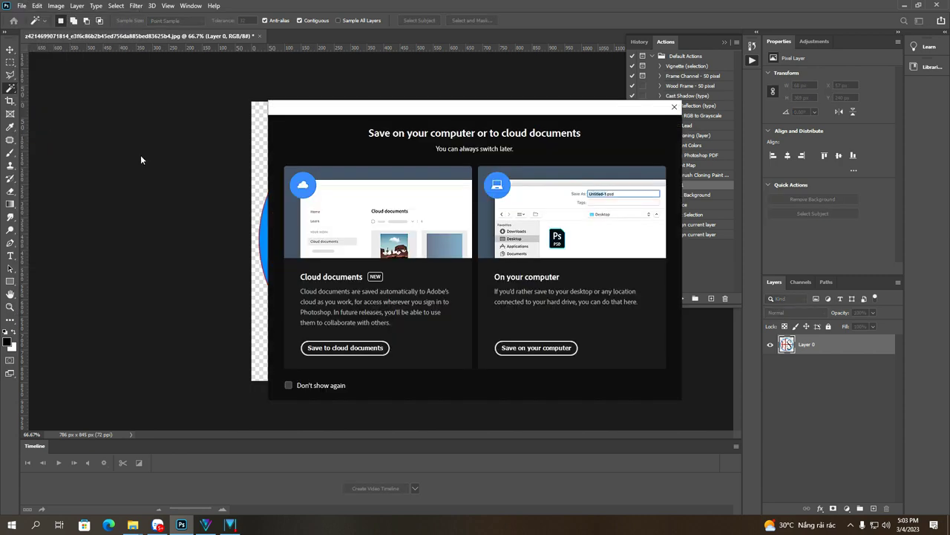
{"action": "left_click", "coordinate": [551, 346]}
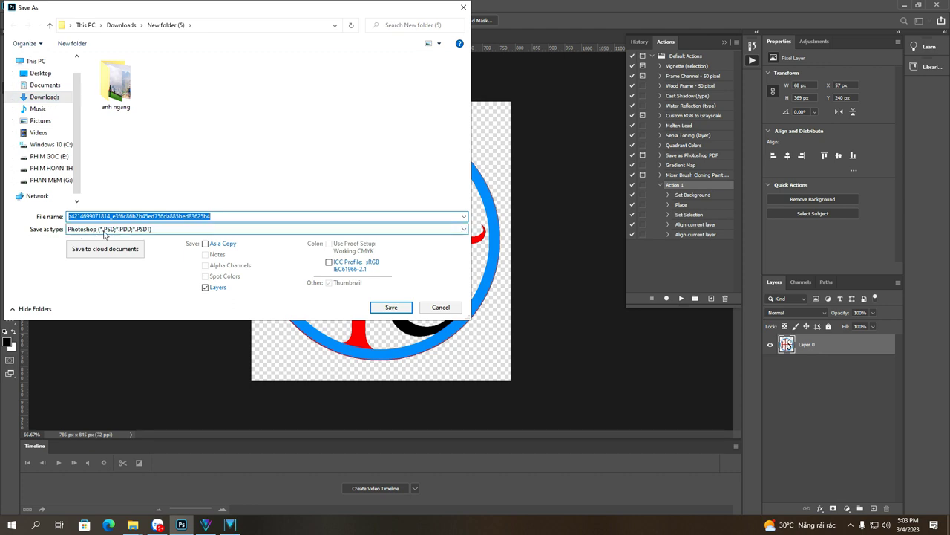
{"action": "type", "text": "lo"}
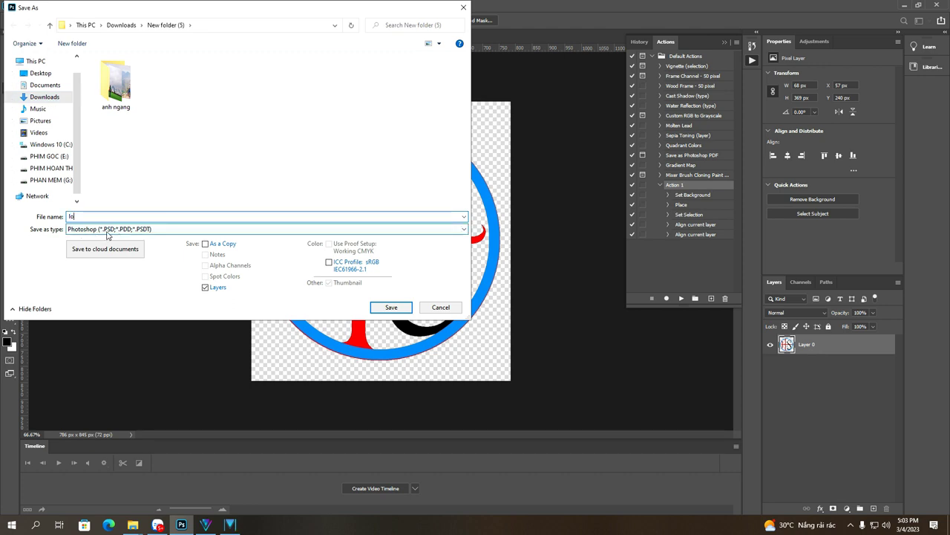
{"action": "type", "text": "go"}
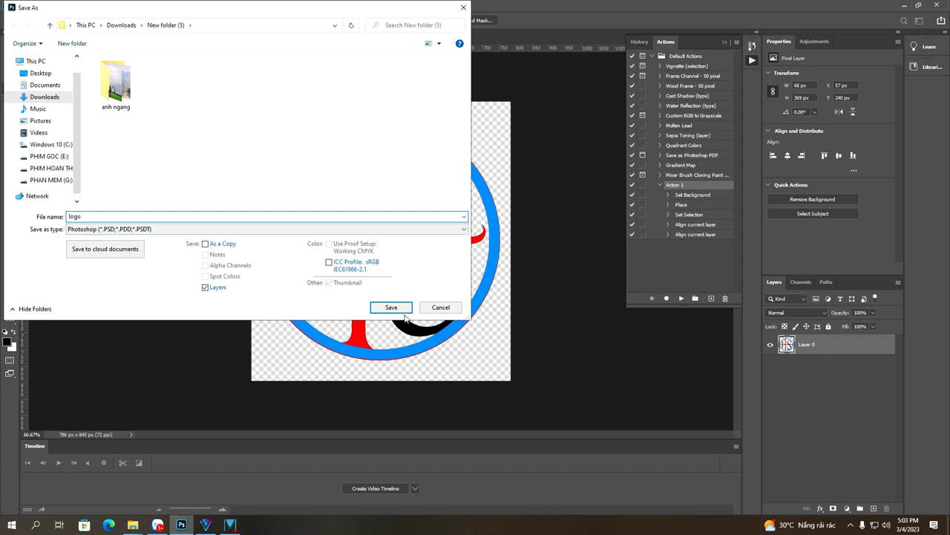
{"action": "left_click", "coordinate": [391, 307]}
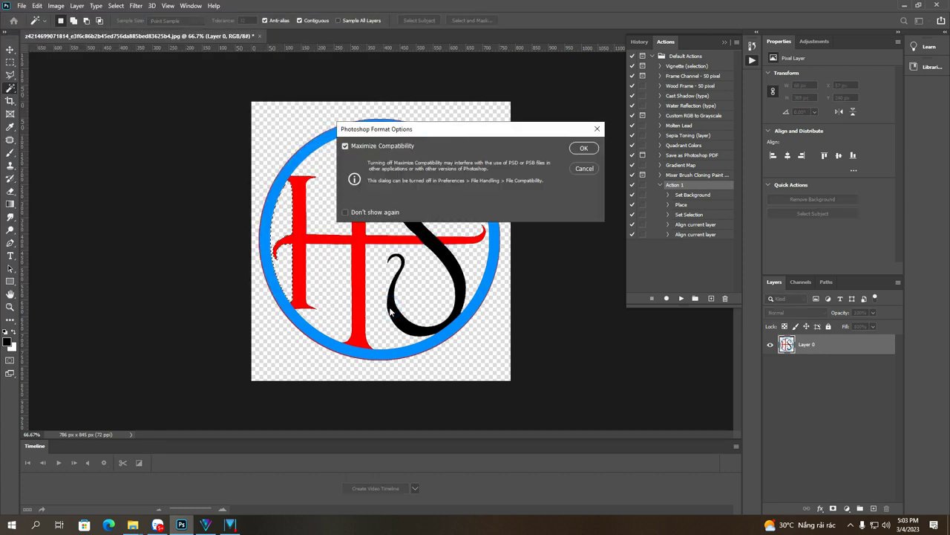
{"action": "left_click", "coordinate": [583, 148]}
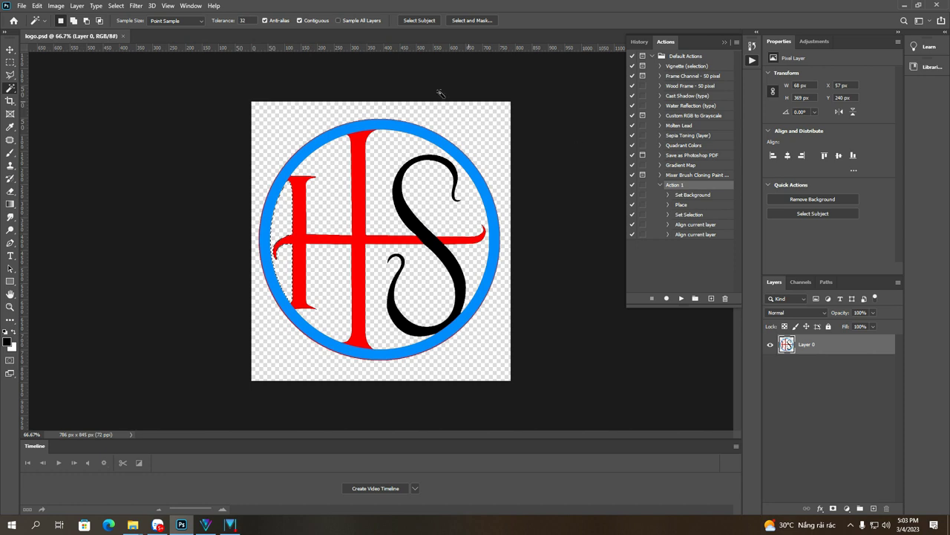
{"action": "left_click", "coordinate": [124, 36]}
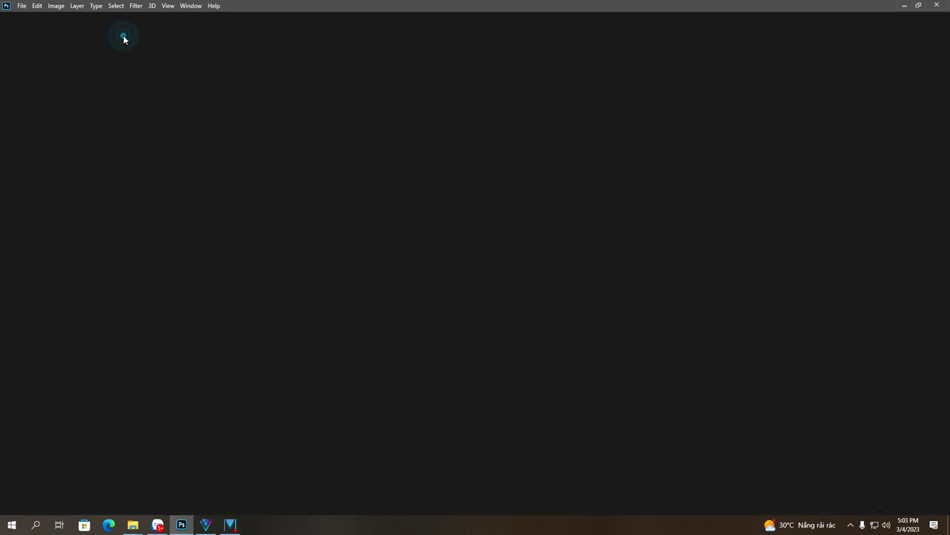
{"action": "left_click", "coordinate": [21, 8]}
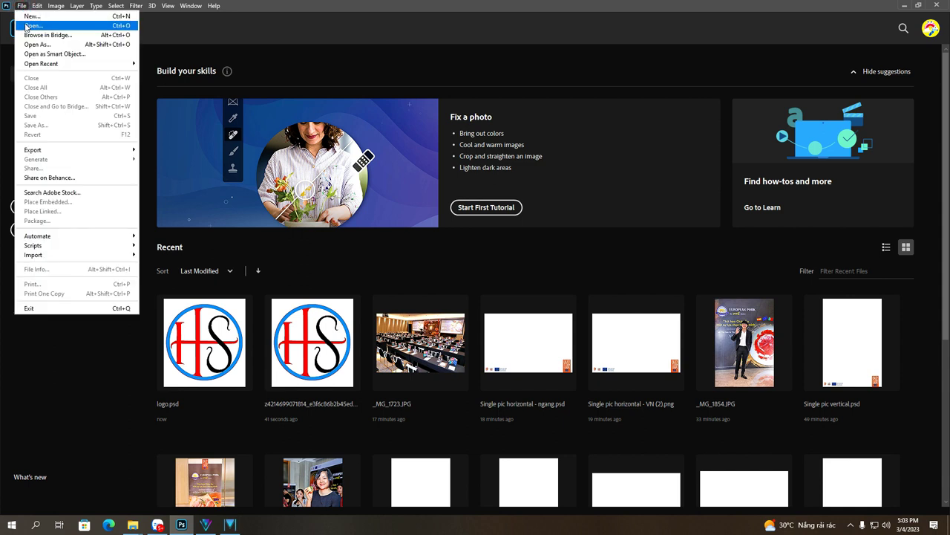
{"action": "left_click", "coordinate": [29, 25]}
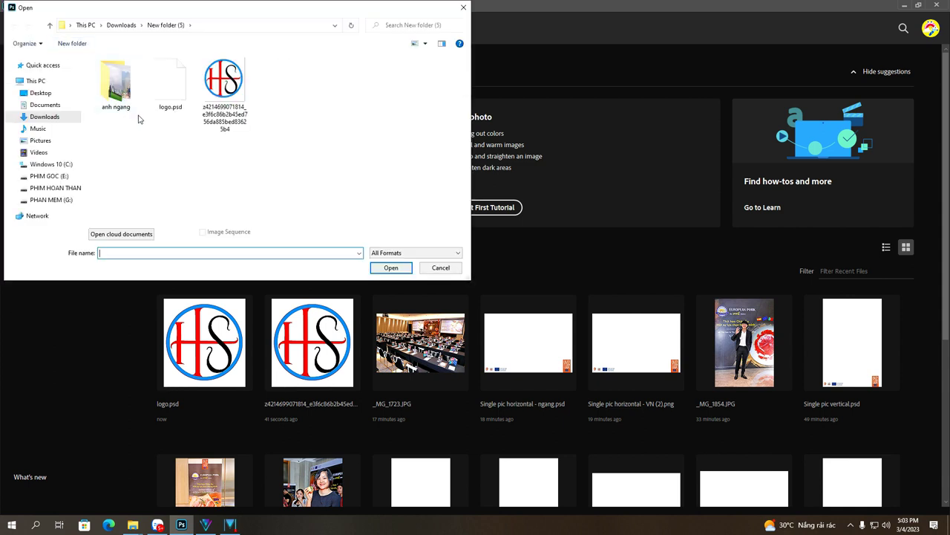
{"action": "double_click", "coordinate": [109, 90]}
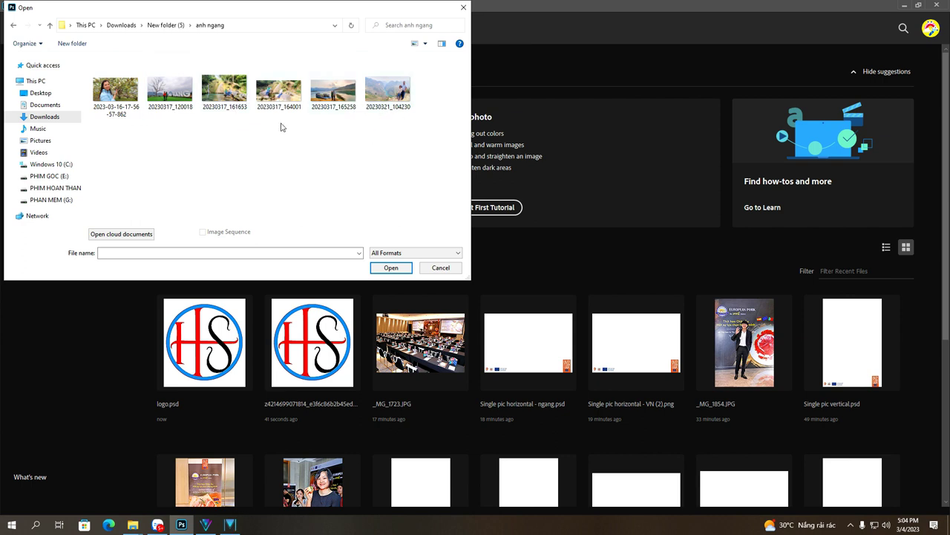
{"action": "double_click", "coordinate": [115, 90]}
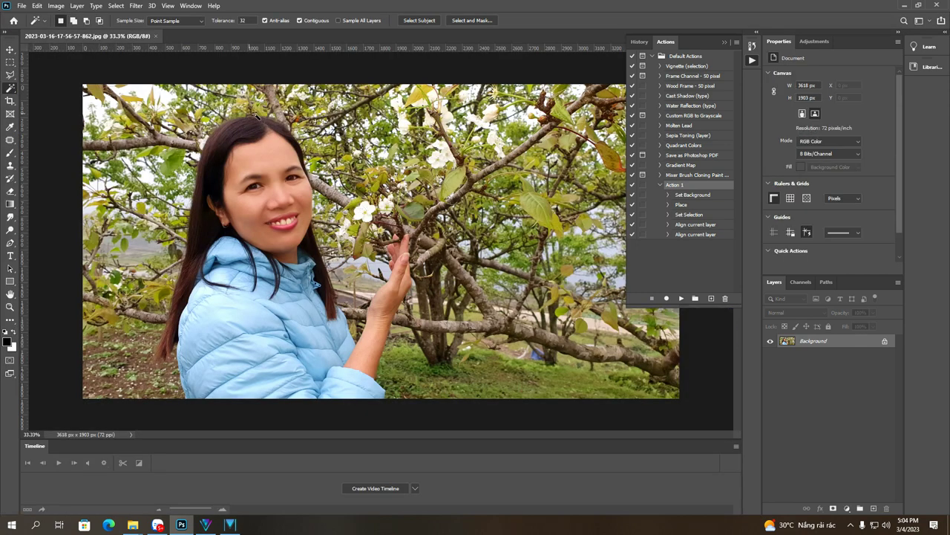
Step: Activate the Move tool and start recording a new action named "them logo" in the Default Actions set
{"action": "left_click", "coordinate": [9, 51]}
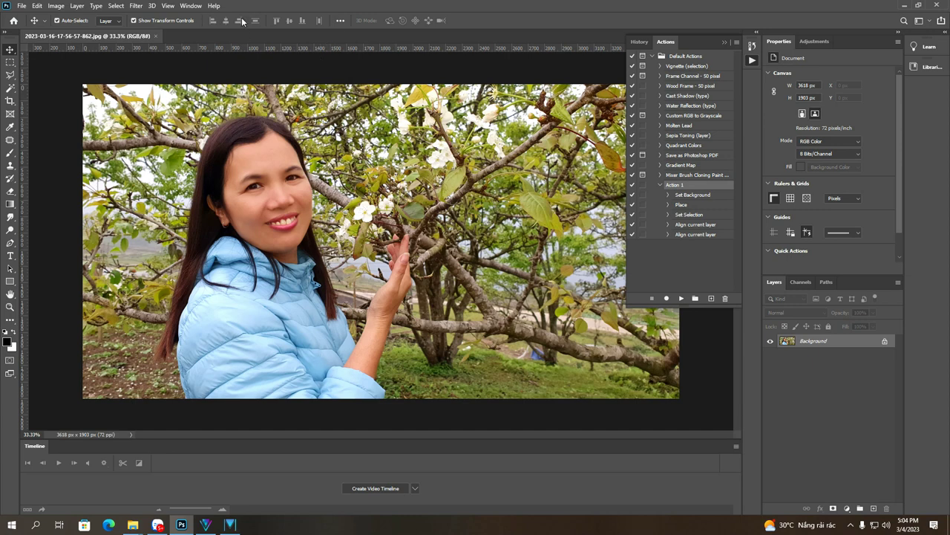
{"action": "left_click", "coordinate": [190, 6]}
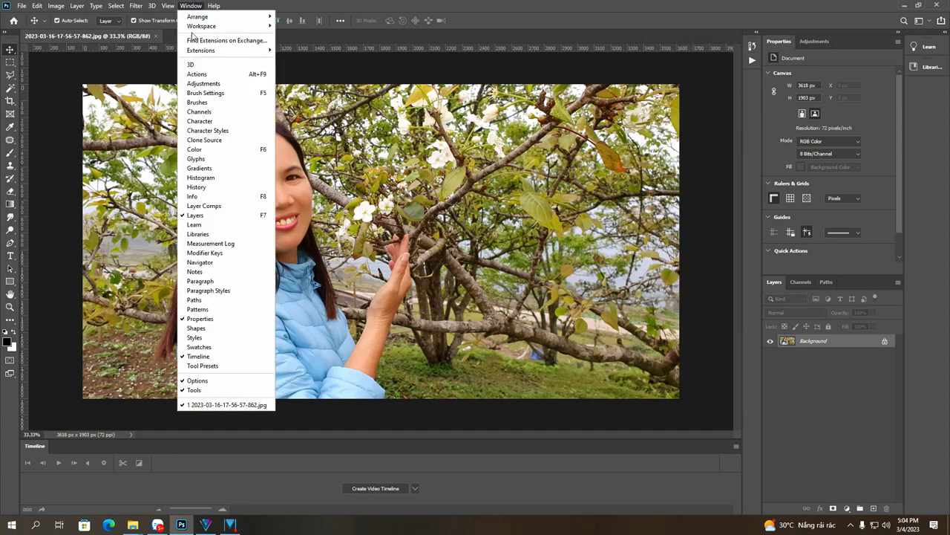
{"action": "left_click", "coordinate": [197, 75]}
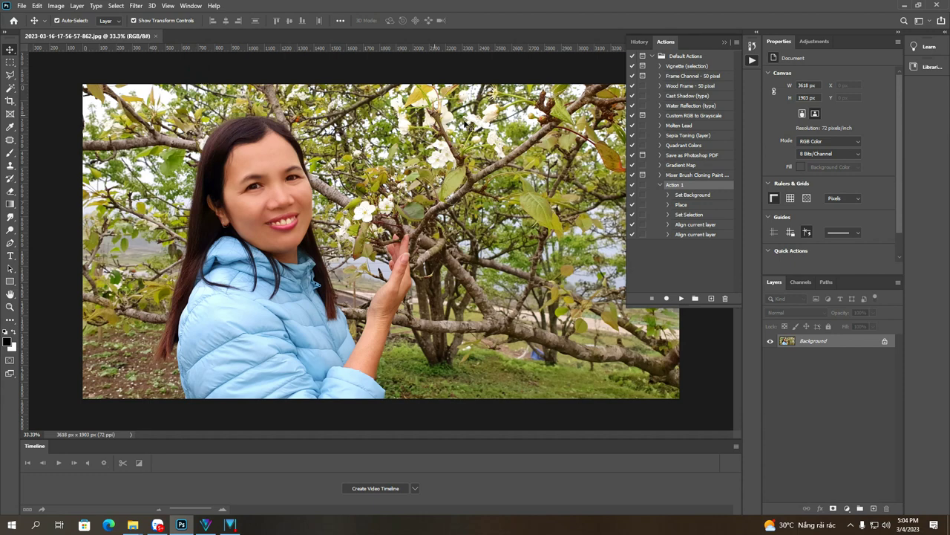
{"action": "left_click", "coordinate": [712, 299]}
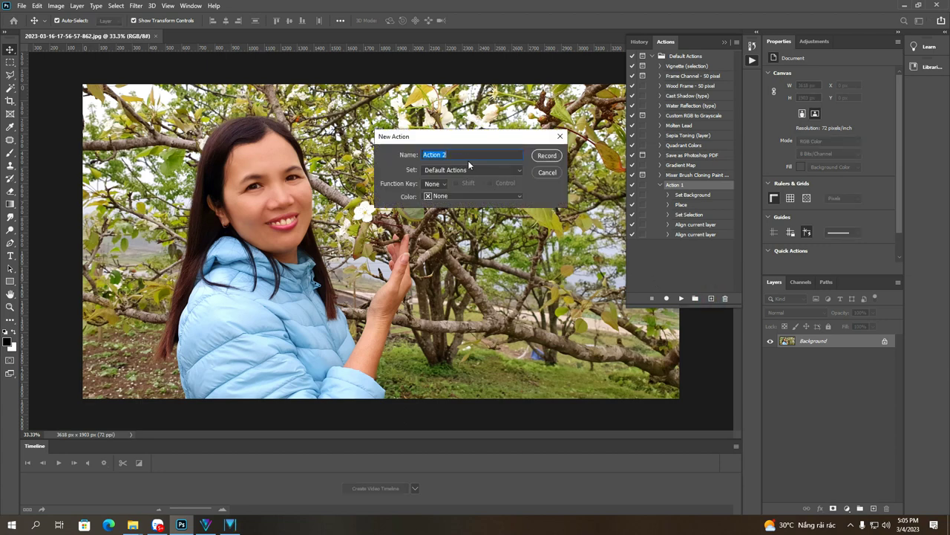
{"action": "type", "text": "them logo"}
{"action": "left_click", "coordinate": [547, 157]}
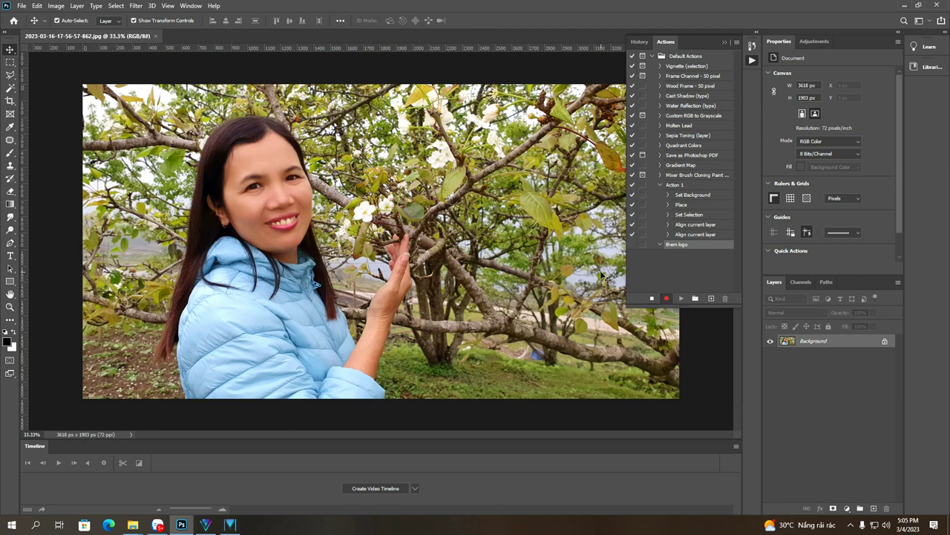
Step: Unlock the photo's background layer and place logo.psd from New folder (5) as a linked file
{"action": "left_click", "coordinate": [885, 343]}
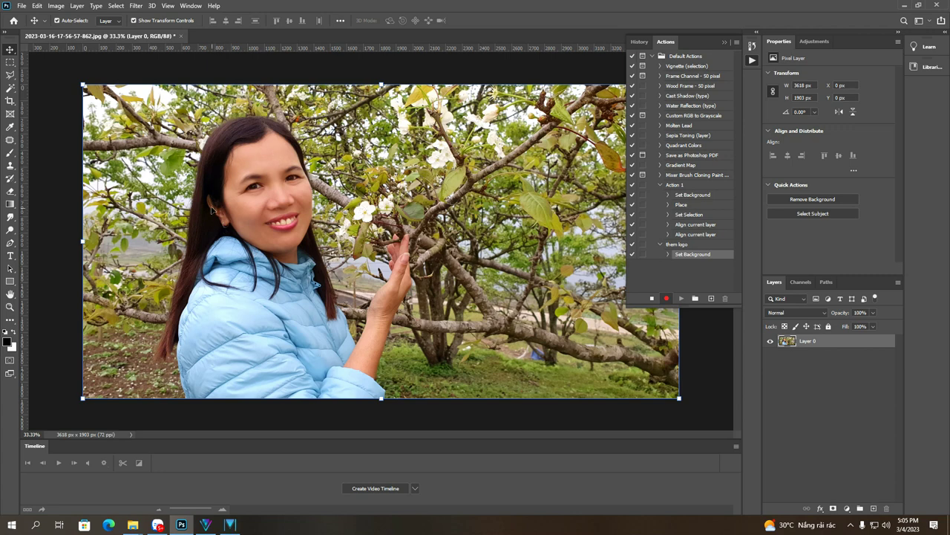
{"action": "left_click", "coordinate": [22, 6]}
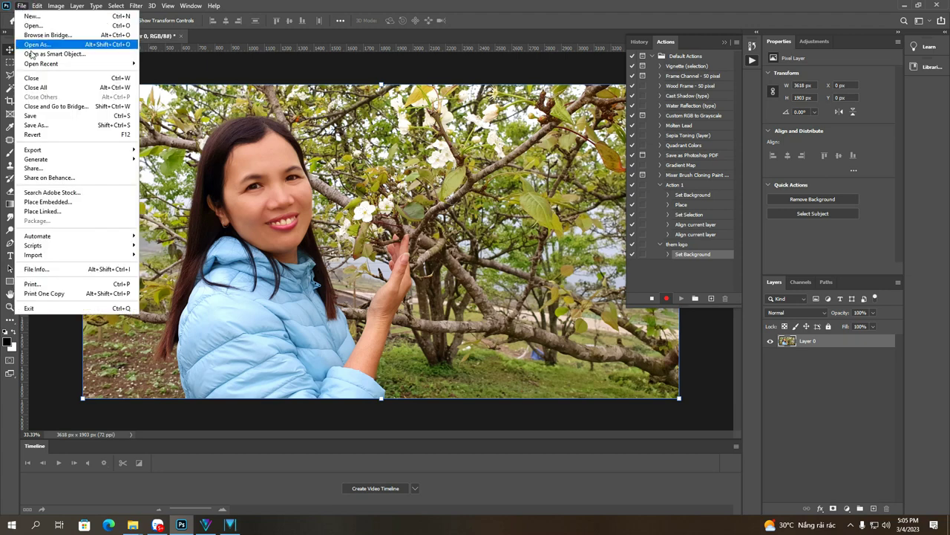
{"action": "left_click", "coordinate": [52, 212]}
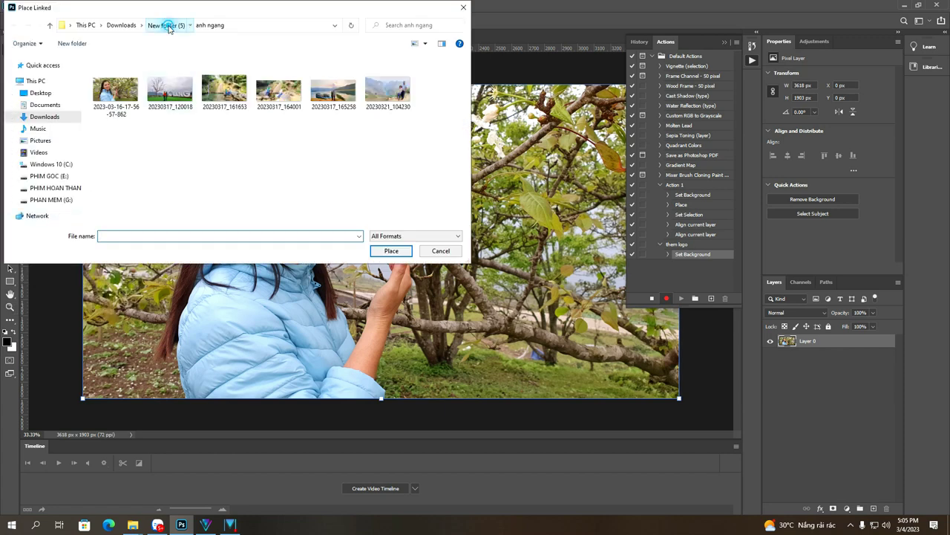
{"action": "left_click", "coordinate": [171, 31]}
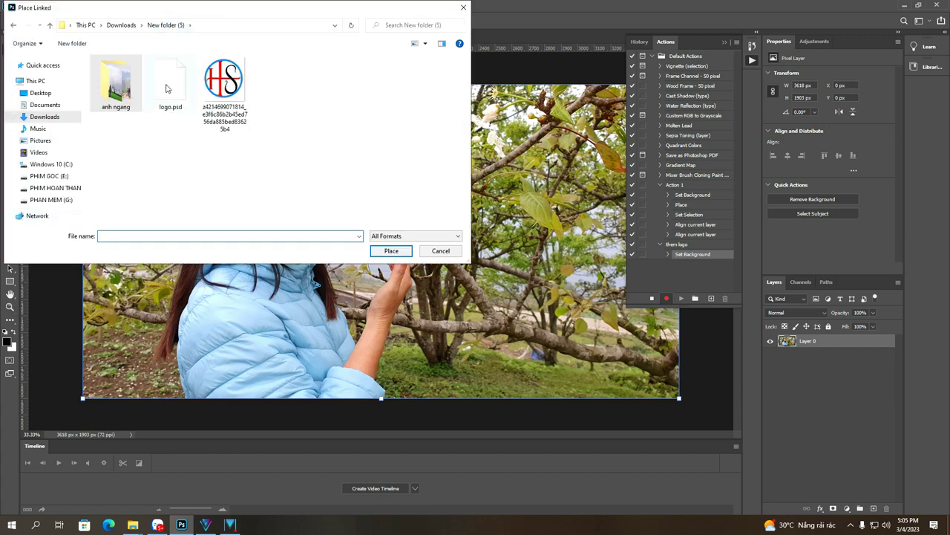
{"action": "double_click", "coordinate": [172, 87]}
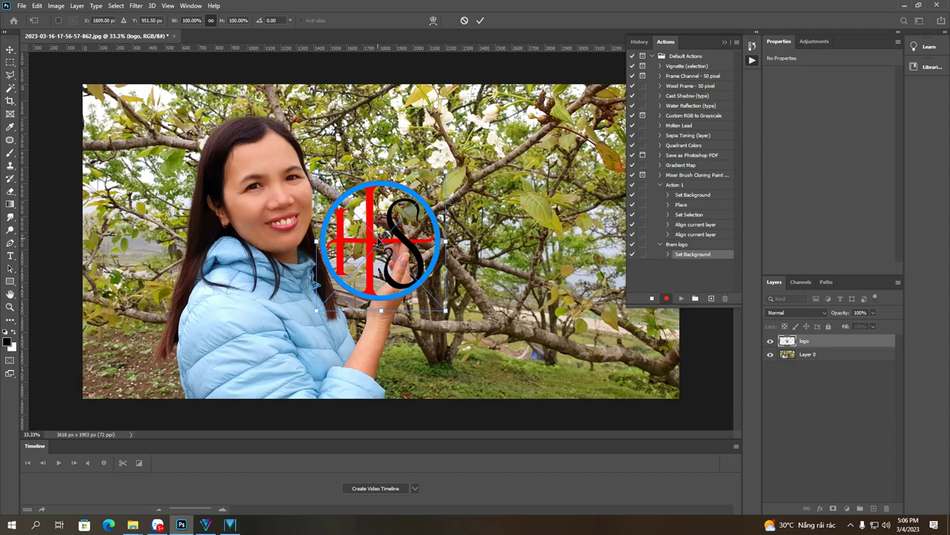
Step: Move the placed logo to the photo's lower-right corner and scale it down to about 53%
{"action": "left_click_drag", "start_coordinate": [379, 241], "coordinate": [599, 328]}
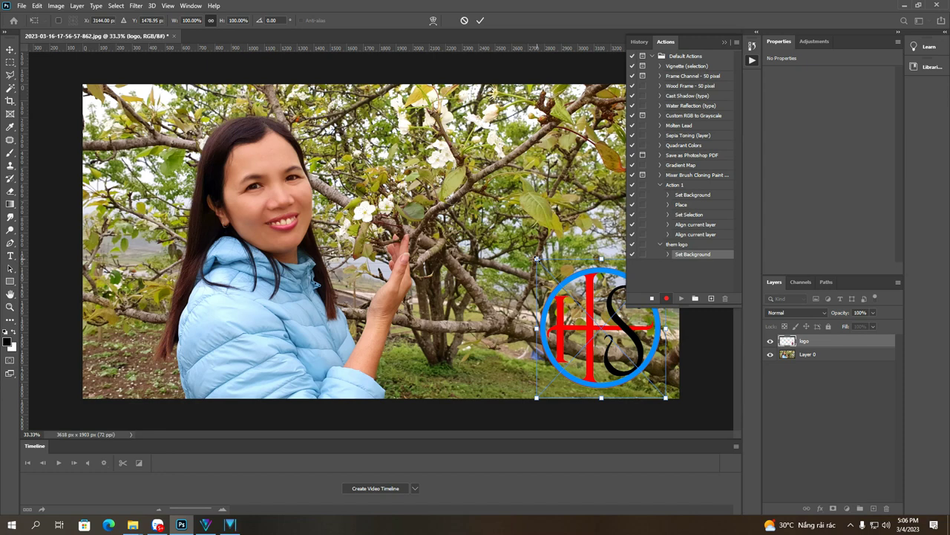
{"action": "left_click_drag", "start_coordinate": [536, 258], "coordinate": [589, 332]}
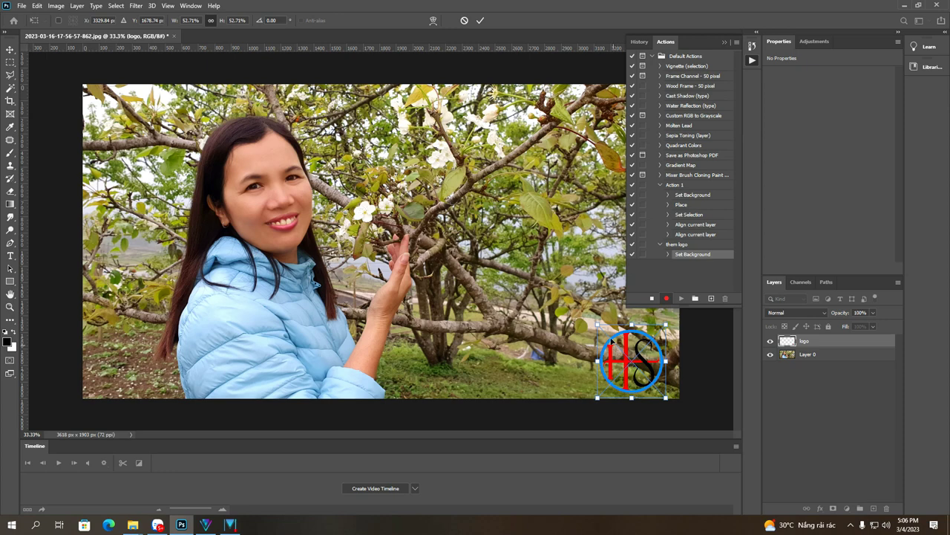
{"action": "left_click", "coordinate": [480, 22]}
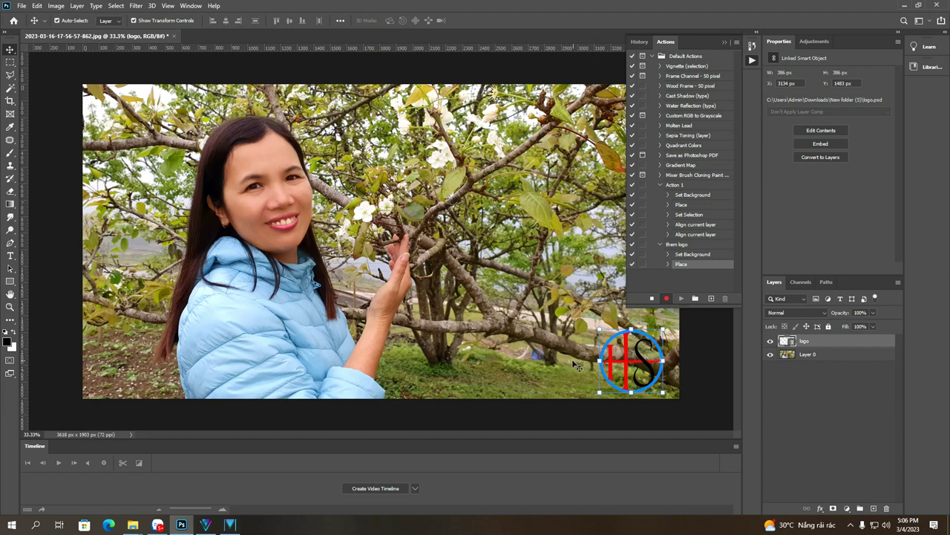
Step: Align the logo to the full canvas's bottom edge and horizontal centre, and move it into the photo's lower-right corner
{"action": "key", "text": "ctrl+a"}
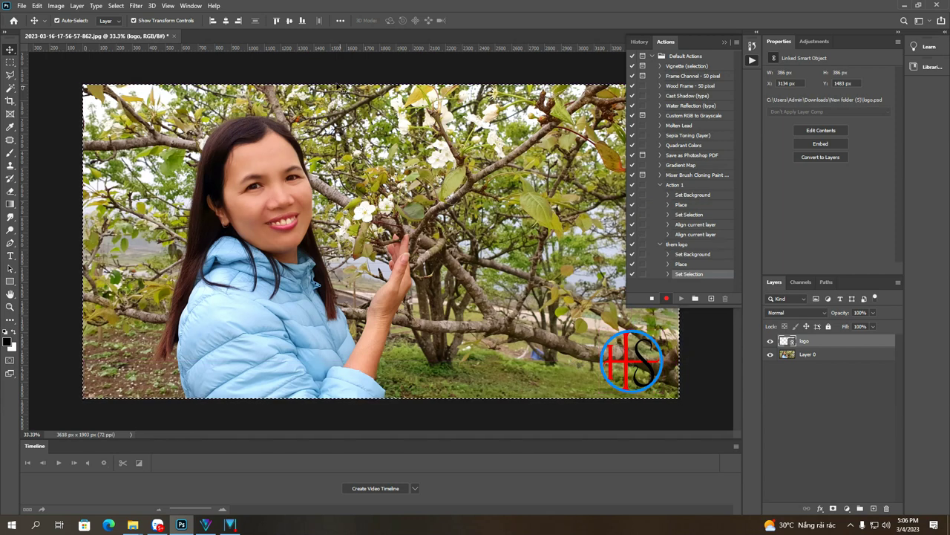
{"action": "left_click", "coordinate": [302, 20]}
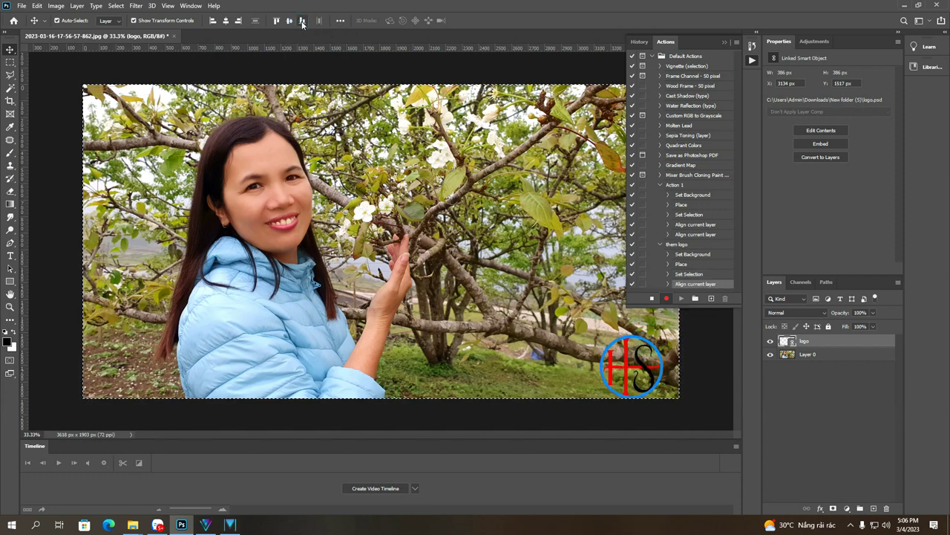
{"action": "left_click", "coordinate": [225, 21]}
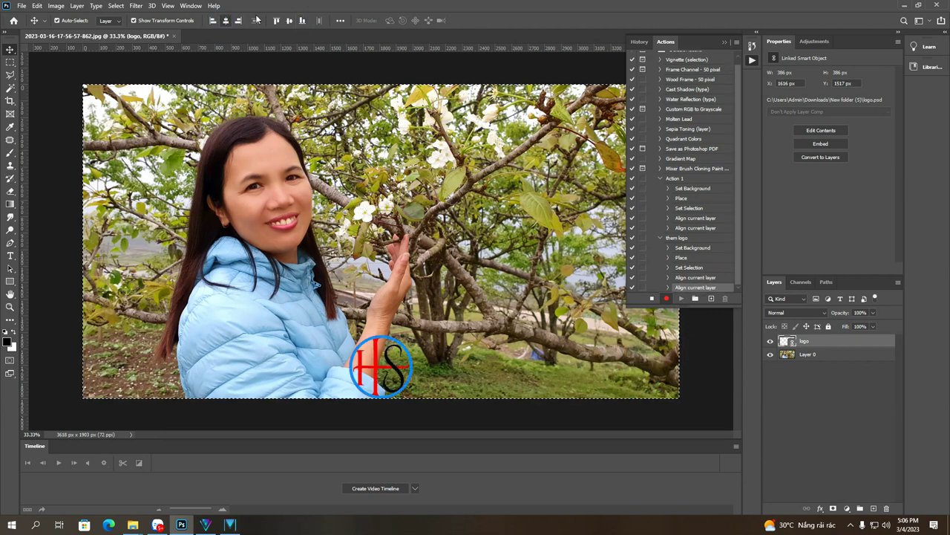
{"action": "left_click", "coordinate": [303, 21]}
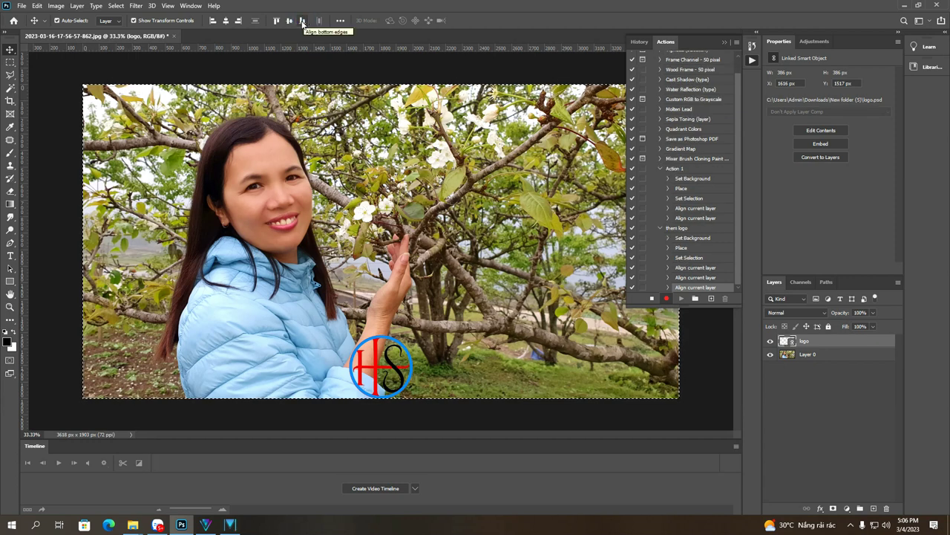
{"action": "left_click", "coordinate": [303, 21]}
{"action": "left_click_drag", "start_coordinate": [391, 360], "coordinate": [626, 352]}
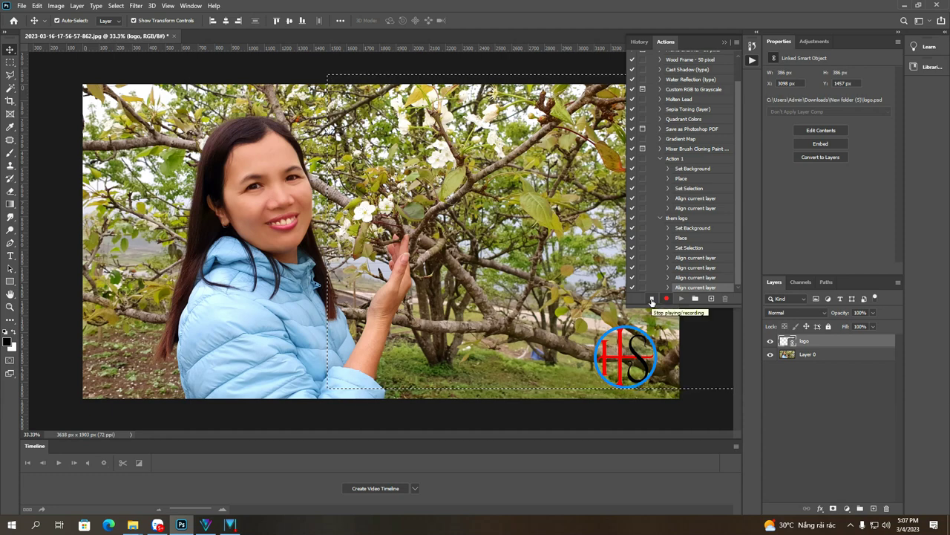
Step: Stop recording the action and close the photo without saving its changes
{"action": "left_click", "coordinate": [652, 299]}
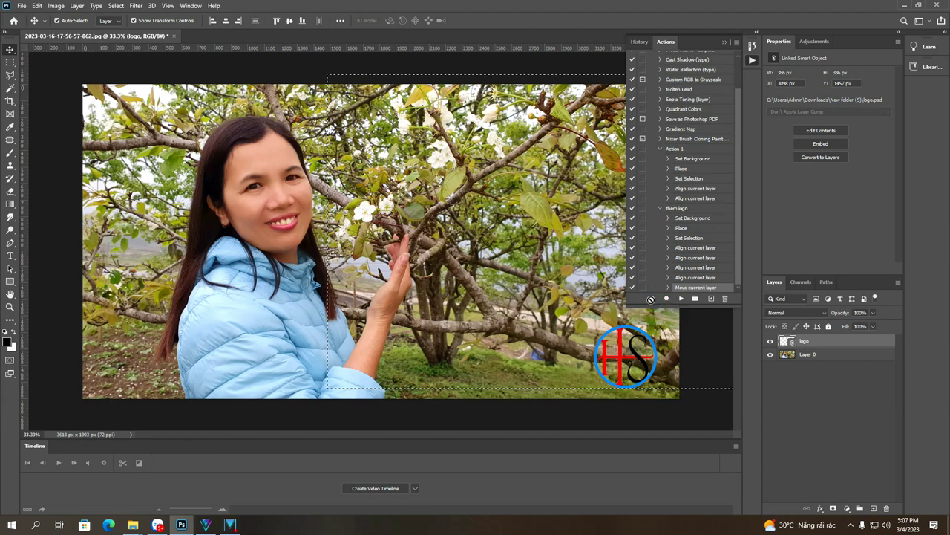
{"action": "left_click", "coordinate": [174, 36]}
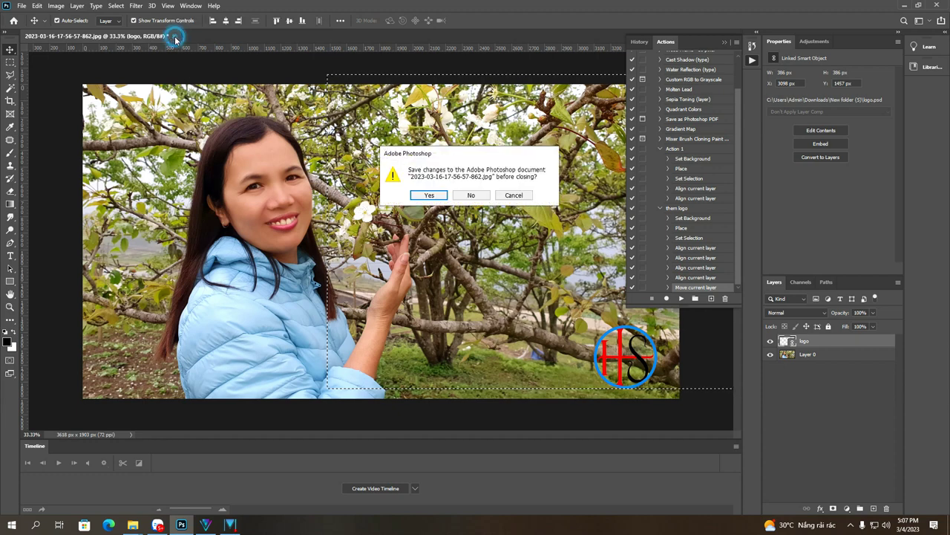
{"action": "left_click", "coordinate": [471, 194]}
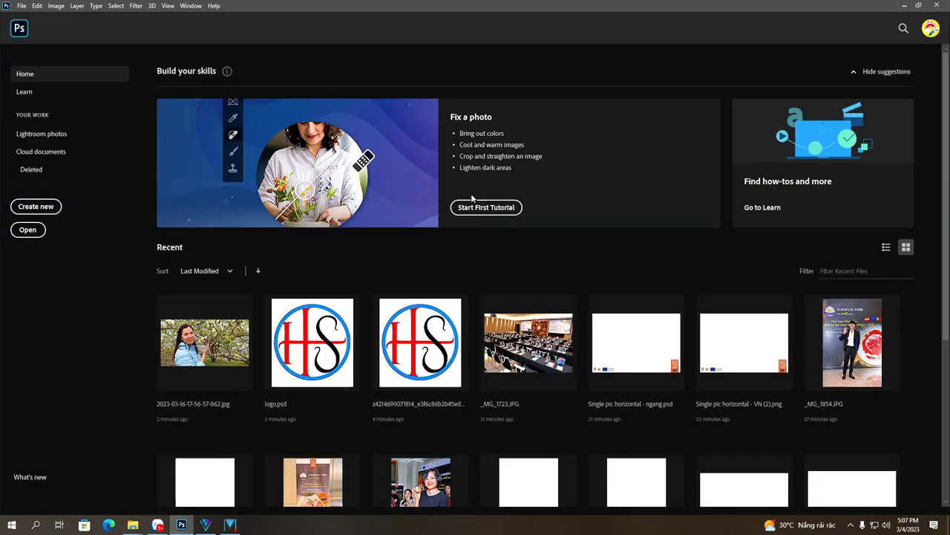
Step: Open Image Processor and choose the anh ngang folder in Downloads > New folder (5) as the source of images
{"action": "left_click", "coordinate": [21, 7]}
{"action": "mouse_move", "coordinate": [41, 247]}
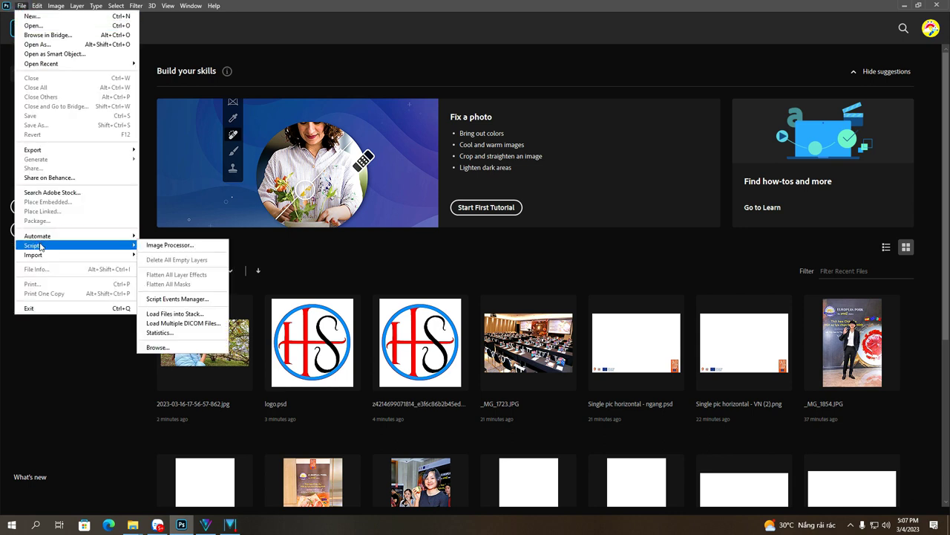
{"action": "left_click", "coordinate": [191, 246]}
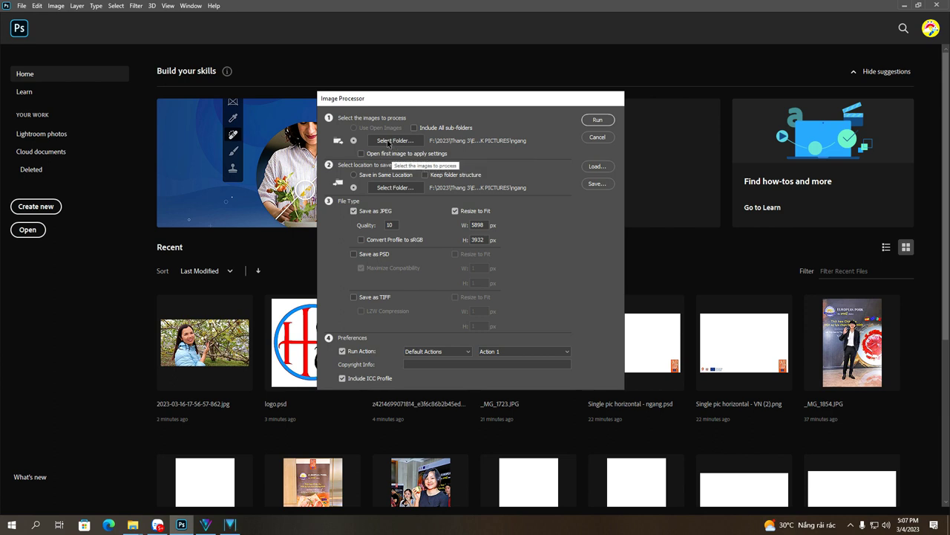
{"action": "left_click", "coordinate": [388, 142]}
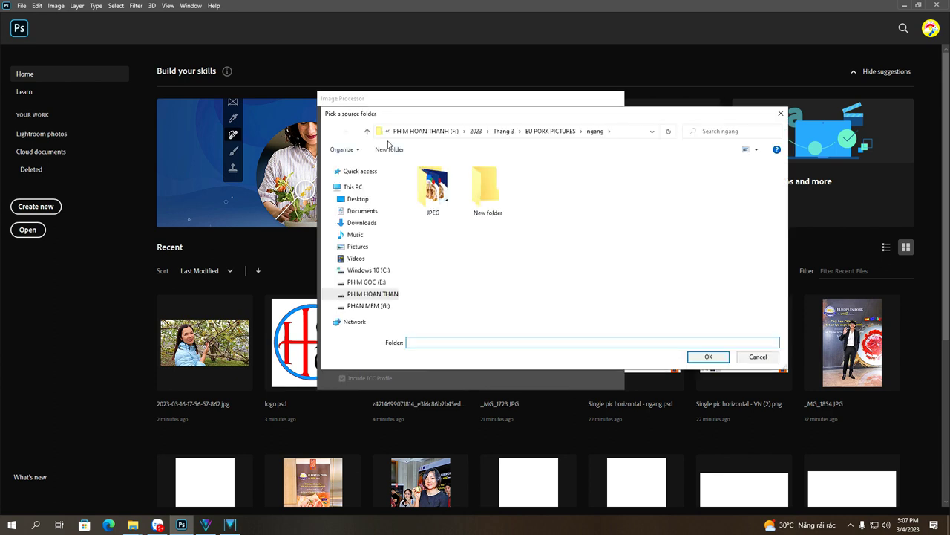
{"action": "left_click", "coordinate": [370, 223]}
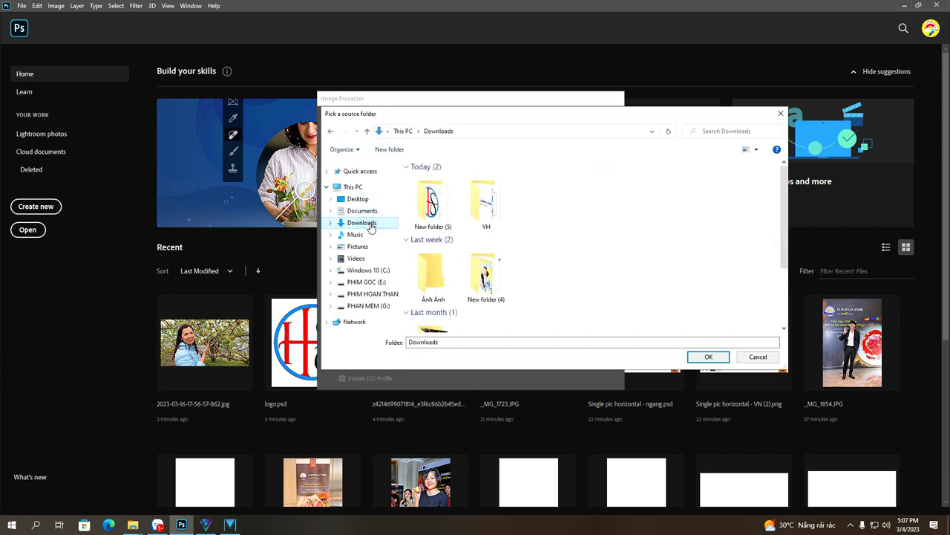
{"action": "double_click", "coordinate": [428, 208]}
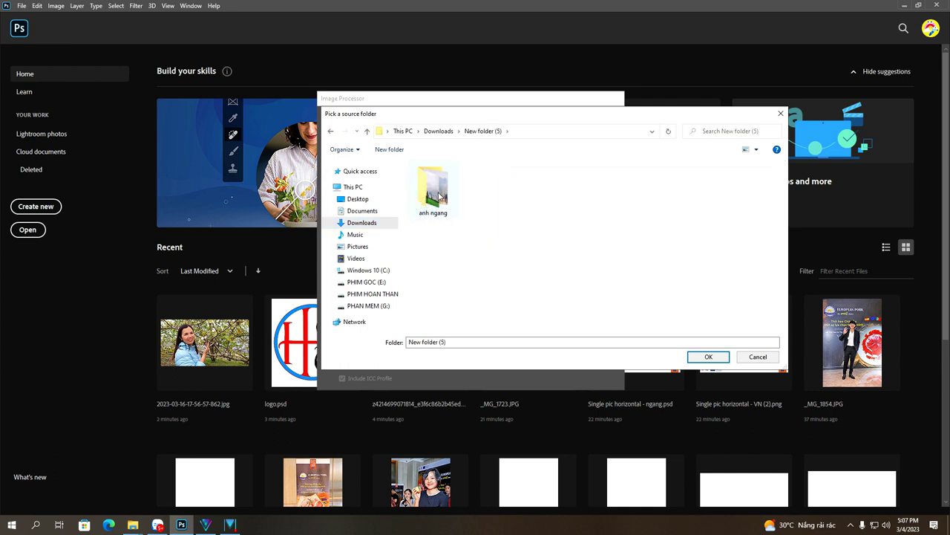
{"action": "double_click", "coordinate": [437, 193]}
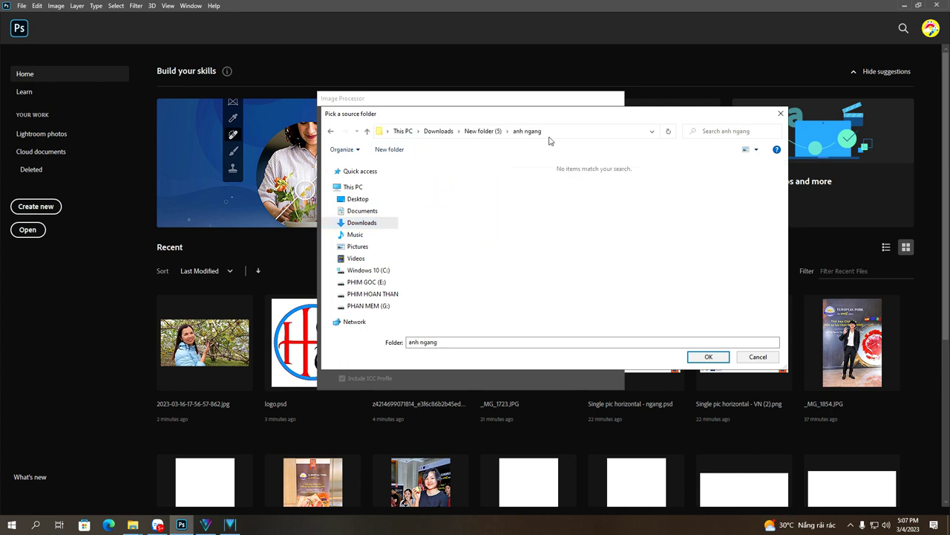
{"action": "left_click", "coordinate": [708, 356]}
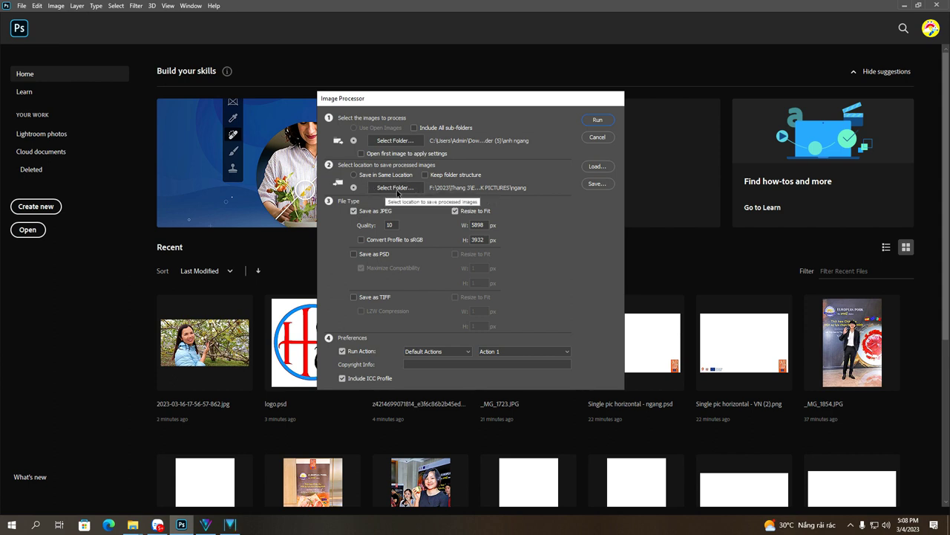
Step: Set the location for the processed images to the same anh ngang folder in Downloads > New folder (5)
{"action": "left_click", "coordinate": [396, 188]}
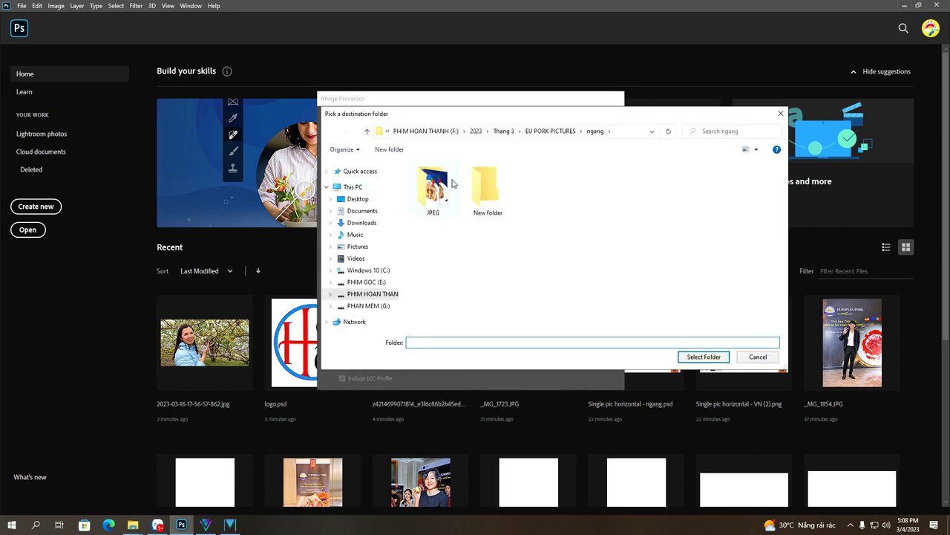
{"action": "left_click", "coordinate": [362, 223]}
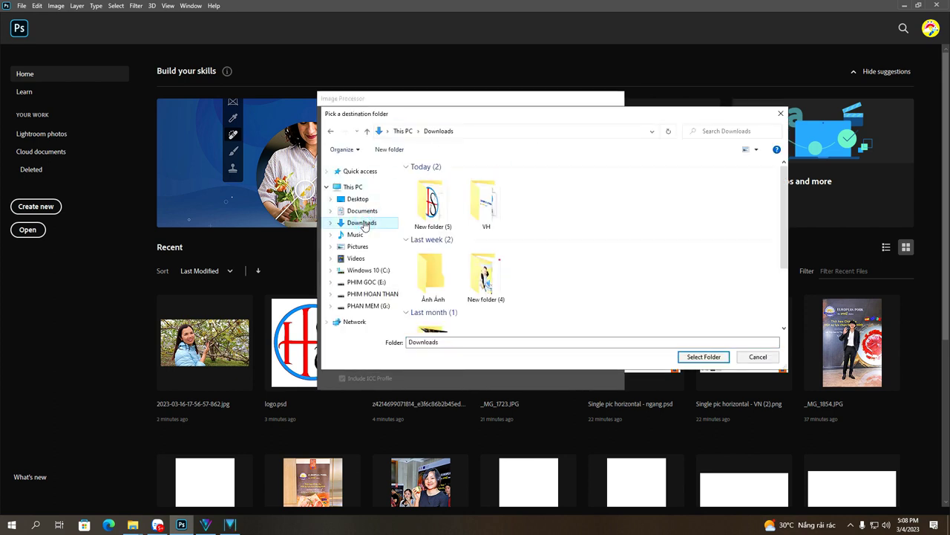
{"action": "double_click", "coordinate": [439, 209]}
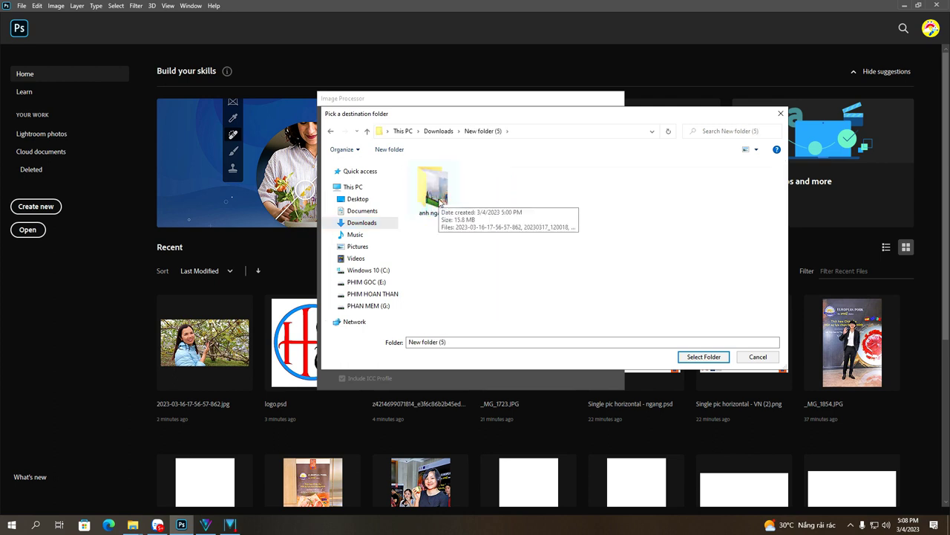
{"action": "double_click", "coordinate": [438, 197]}
{"action": "left_click", "coordinate": [712, 363]}
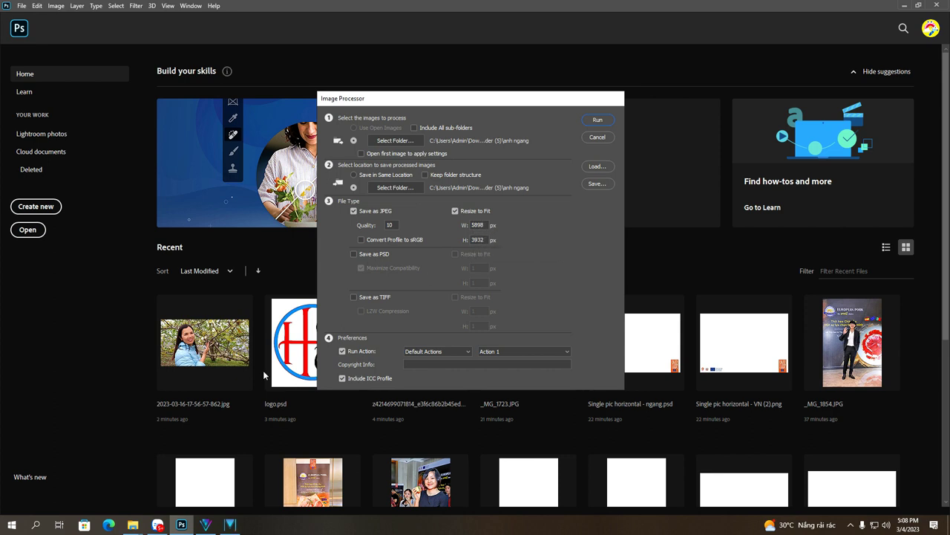
Step: Switch to File Explorer, check the photos' dimensions in Downloads > New folder (5) > anh ngang, and return to Photoshop
{"action": "mouse_move", "coordinate": [138, 528]}
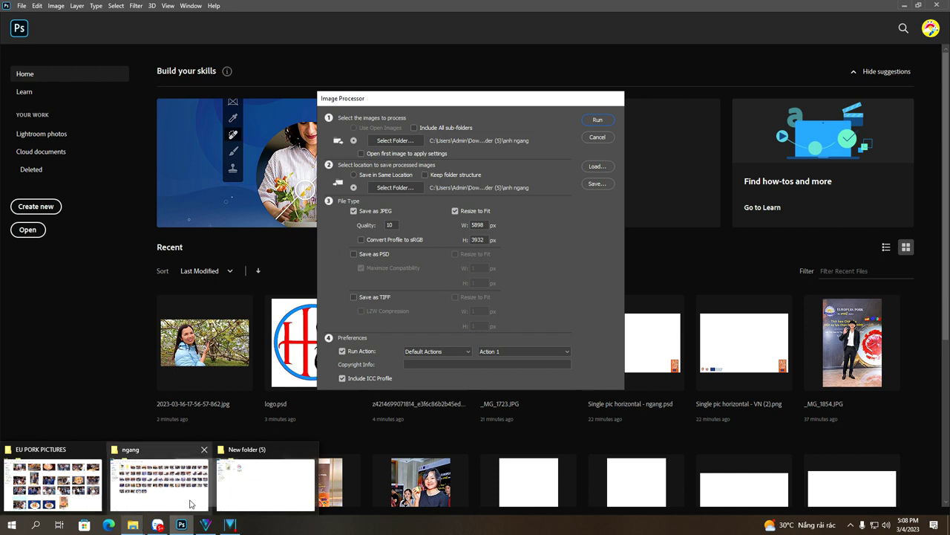
{"action": "left_click", "coordinate": [160, 494]}
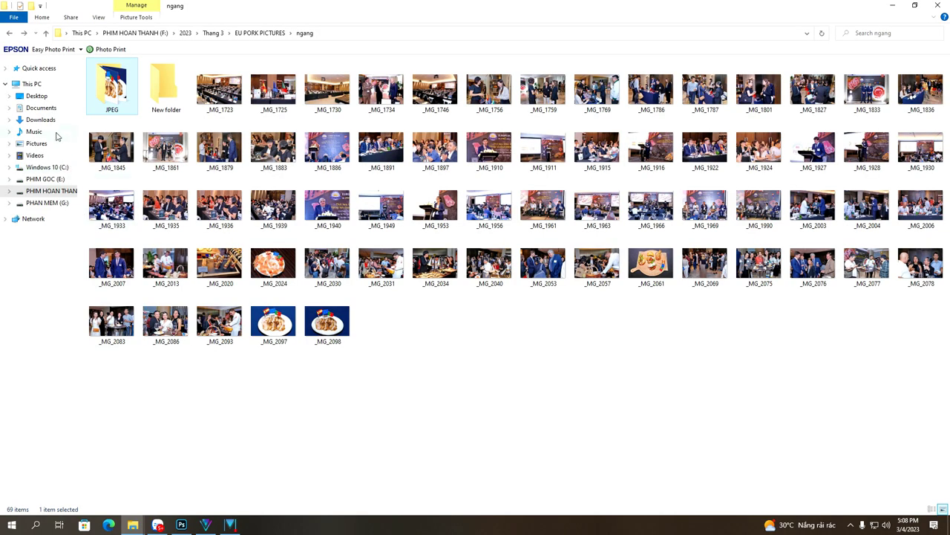
{"action": "left_click", "coordinate": [41, 120]}
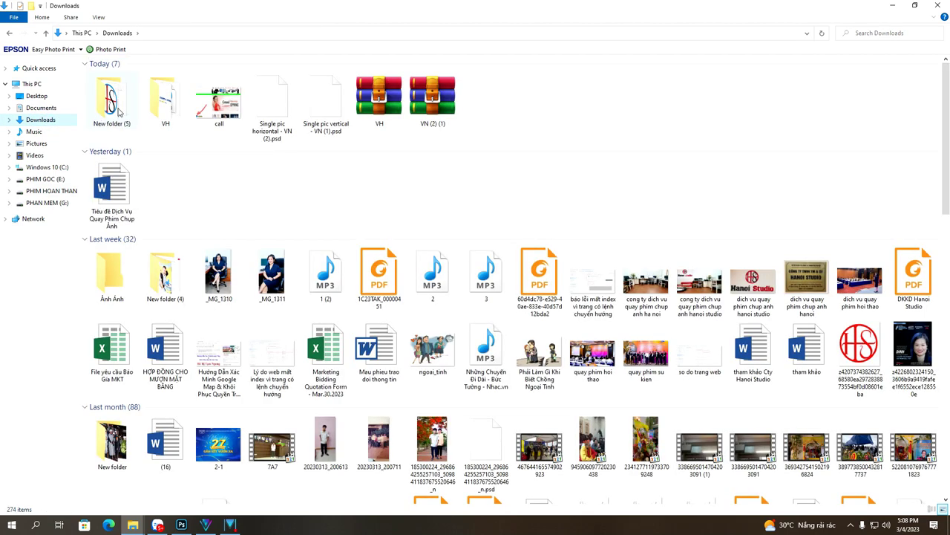
{"action": "double_click", "coordinate": [116, 110]}
{"action": "double_click", "coordinate": [115, 104]}
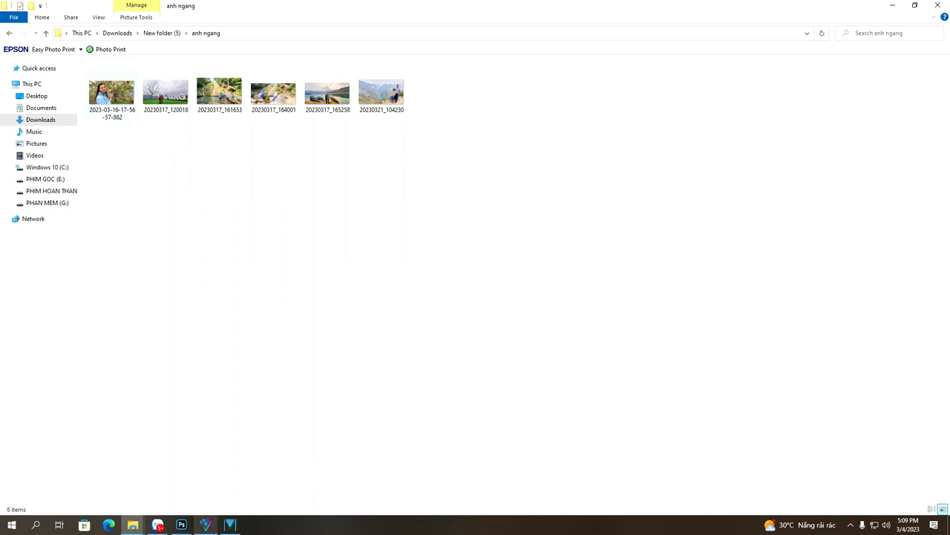
{"action": "left_click", "coordinate": [182, 525]}
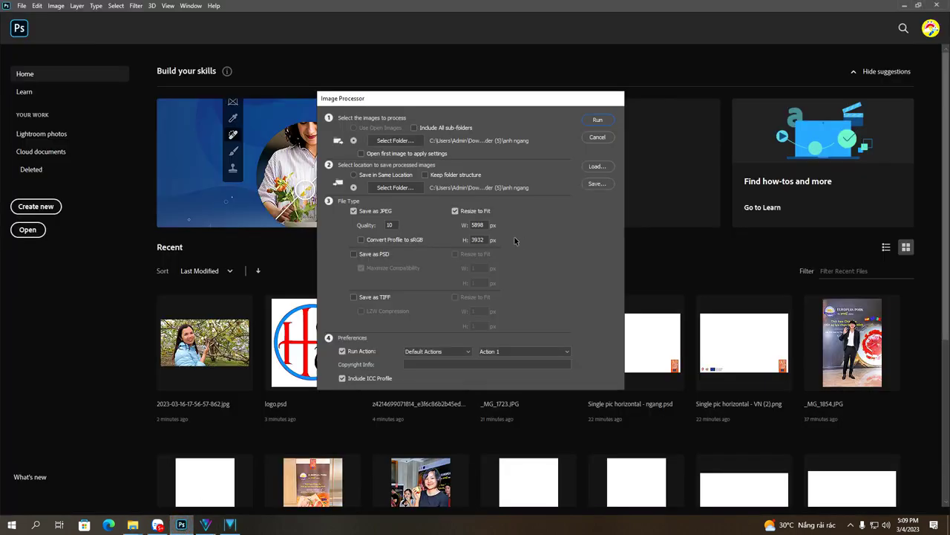
Step: Set the JPEG Resize to Fit dimensions to 3616 px wide and 1902 px high
{"action": "double_click", "coordinate": [478, 227]}
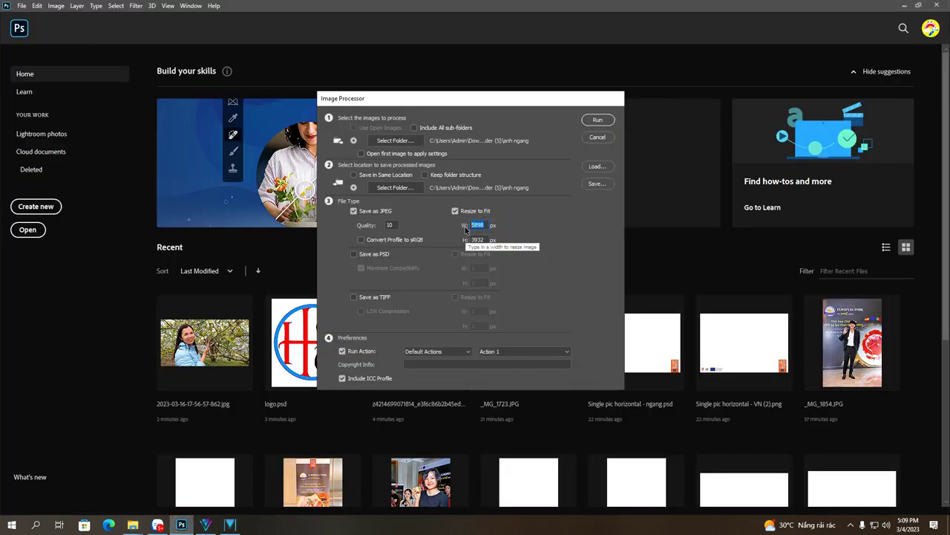
{"action": "type", "text": "3616"}
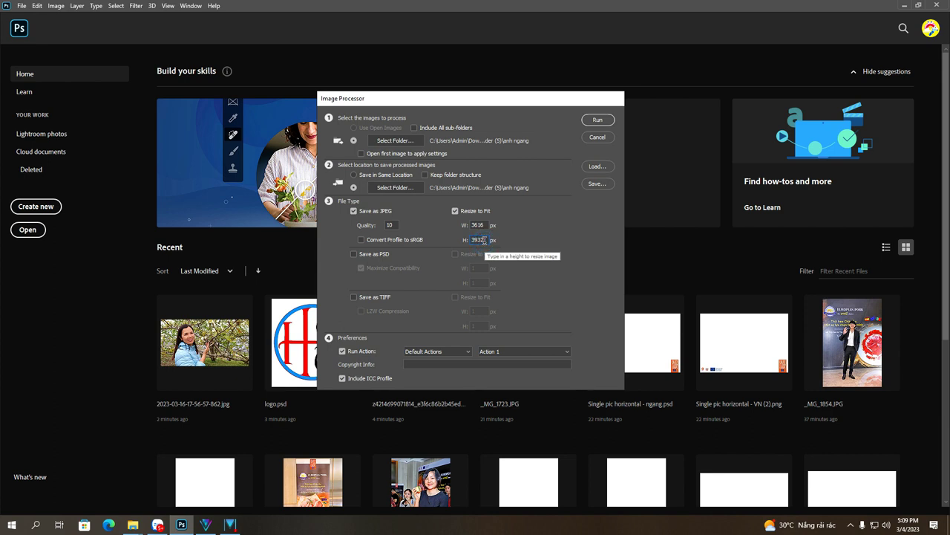
{"action": "double_click", "coordinate": [474, 239]}
{"action": "type", "text": "1"}
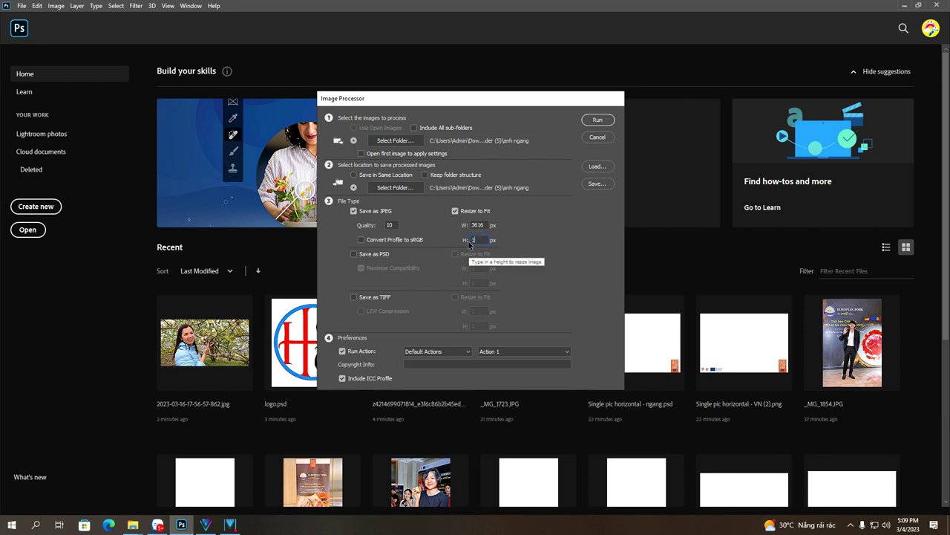
{"action": "type", "text": "902"}
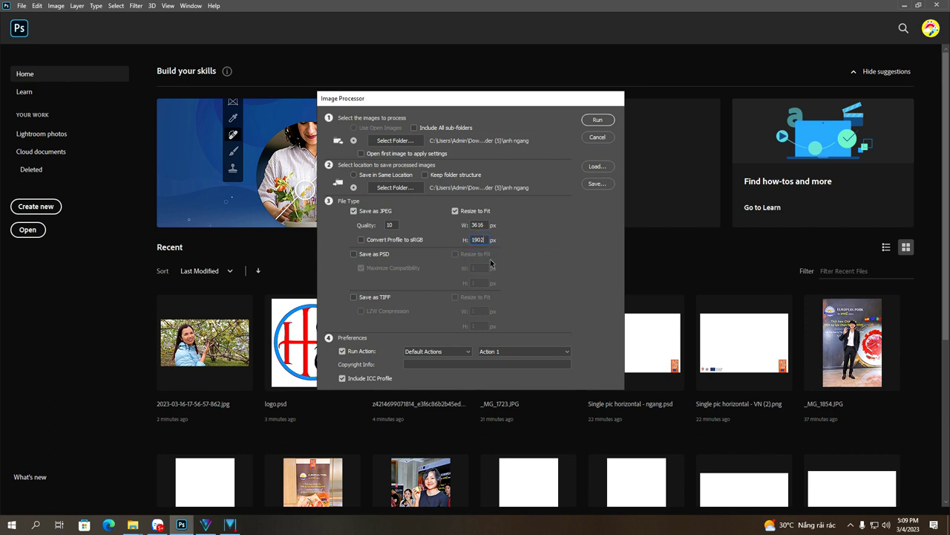
Step: Recheck the first photo's dimensions in the anh ngang folder in File Explorer, and set the JPEG resize height to 1903 px in Photoshop
{"action": "left_click", "coordinate": [130, 526]}
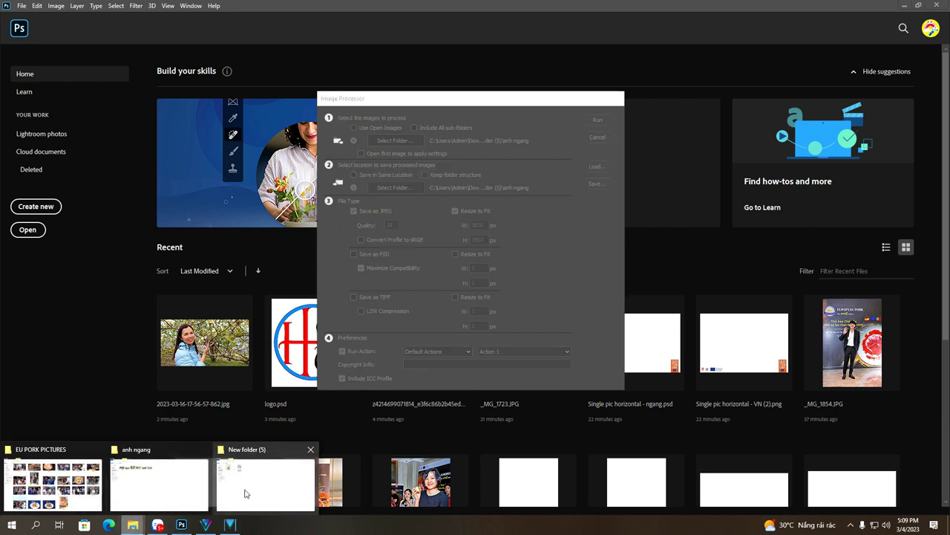
{"action": "left_click", "coordinate": [146, 485]}
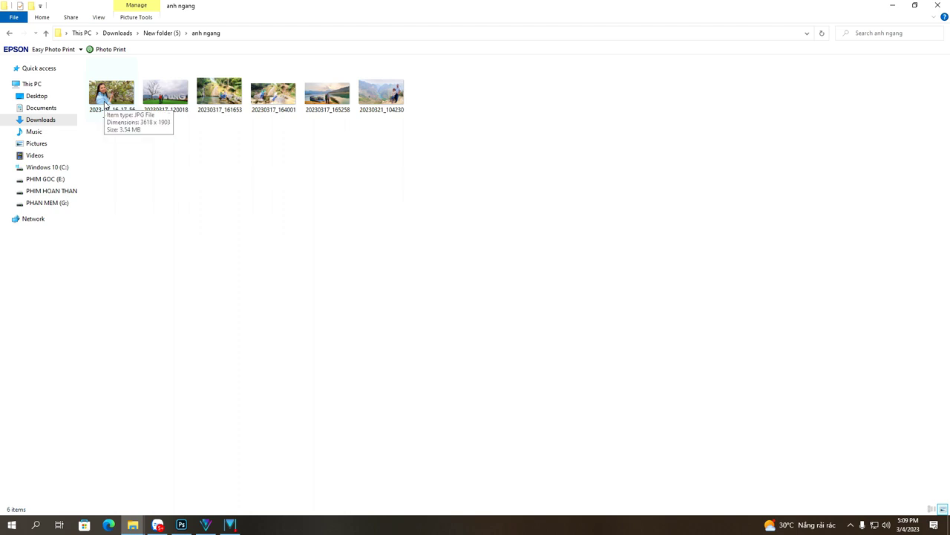
{"action": "left_click", "coordinate": [182, 528]}
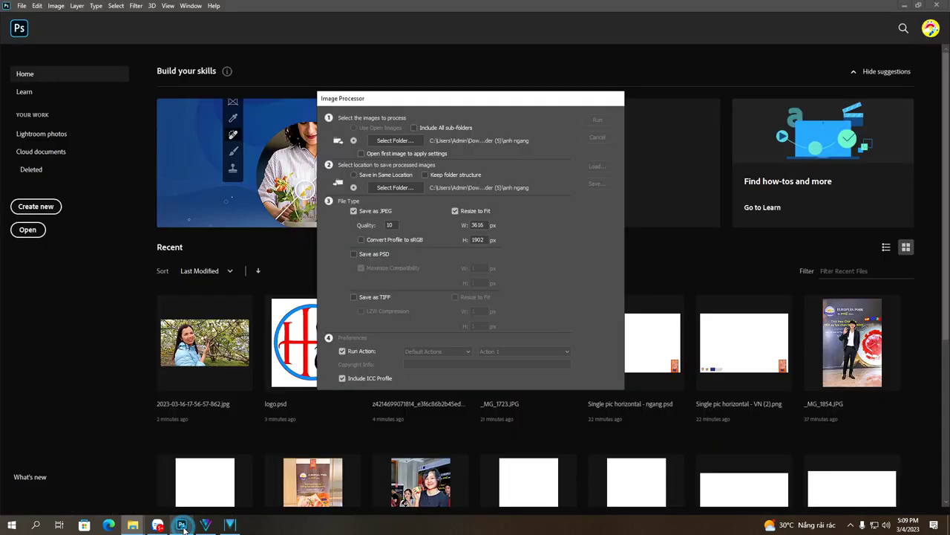
{"action": "double_click", "coordinate": [482, 239]}
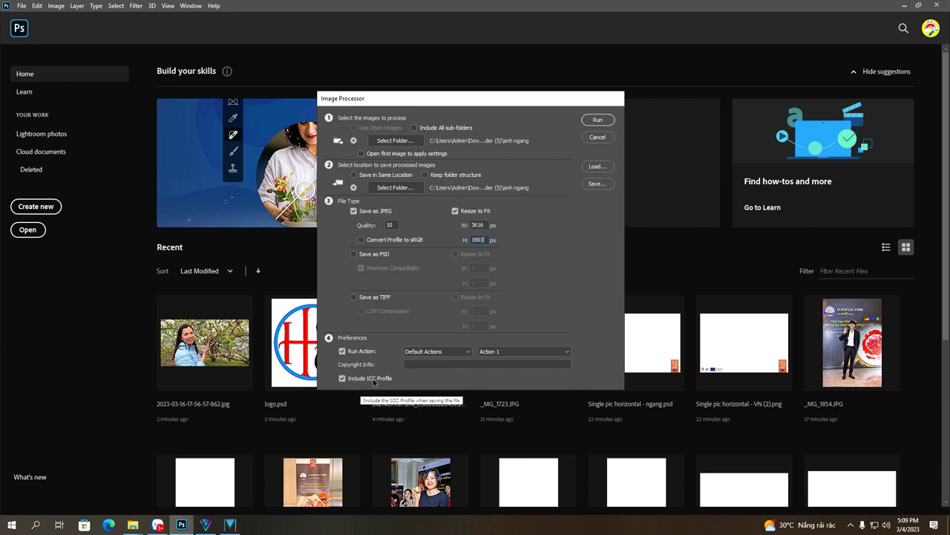
Step: Select the "them logo" action from the Default Actions set and run the batch processing
{"action": "left_click", "coordinate": [453, 352]}
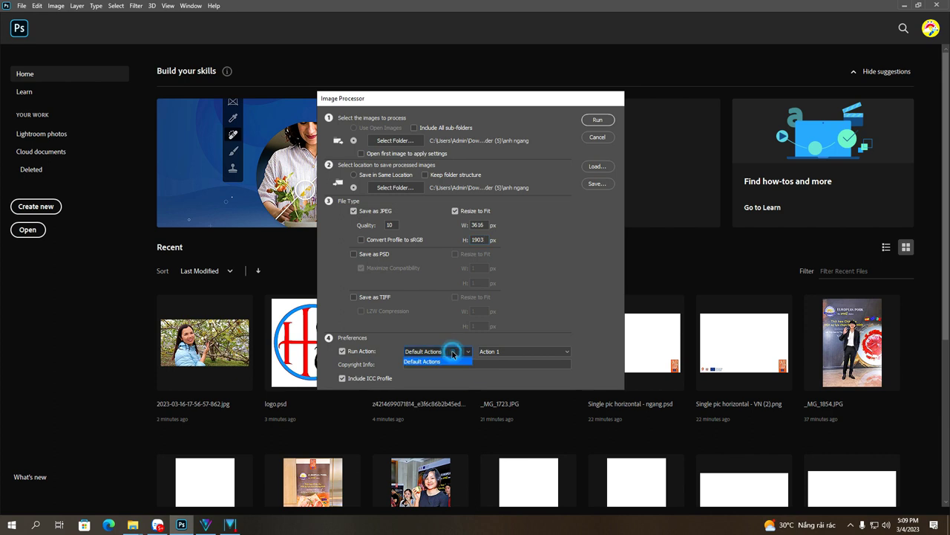
{"action": "left_click", "coordinate": [453, 352]}
{"action": "left_click", "coordinate": [524, 354]}
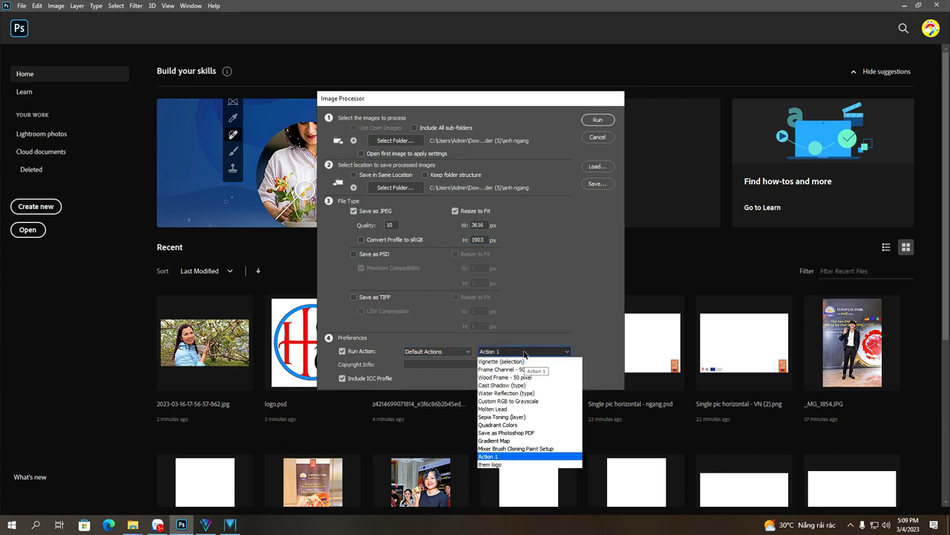
{"action": "left_click", "coordinate": [494, 464]}
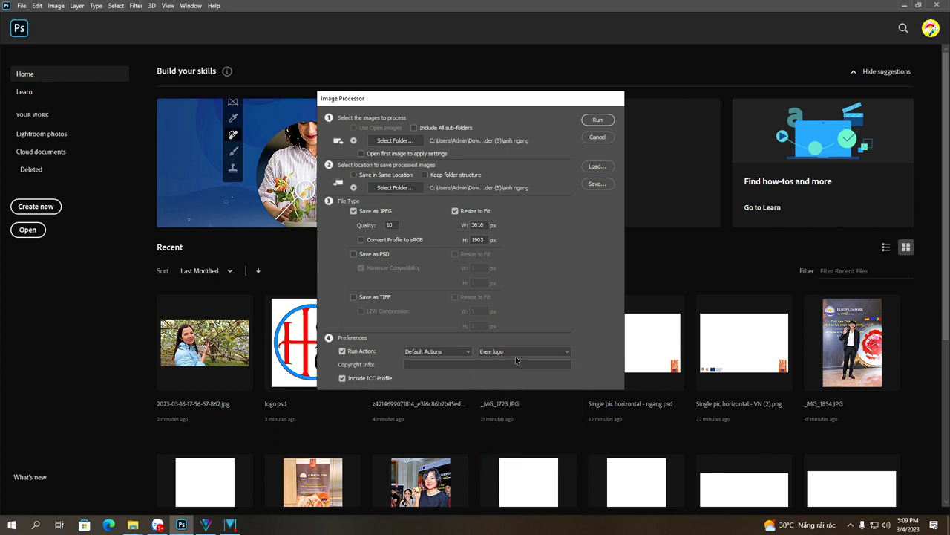
{"action": "left_click", "coordinate": [598, 120]}
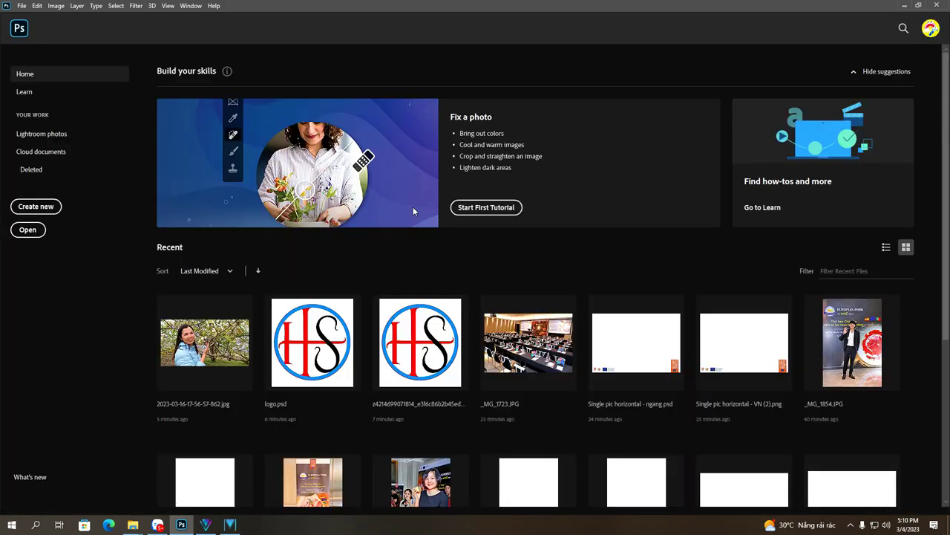
Step: Switch to File Explorer, open the JPEG subfolder of anh ngang, and inspect the logo and dimensions of the processed photos
{"action": "mouse_move", "coordinate": [132, 528]}
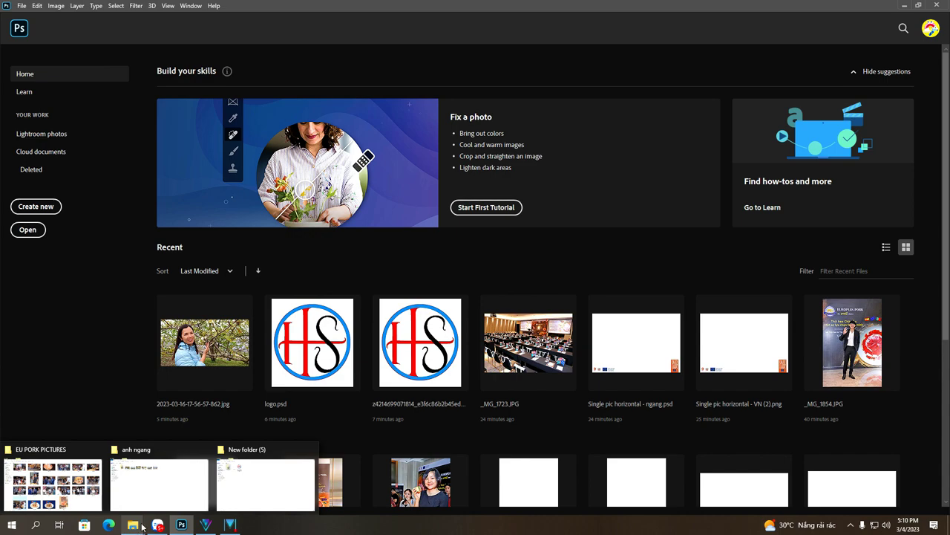
{"action": "left_click", "coordinate": [180, 489]}
{"action": "left_click", "coordinate": [137, 104]}
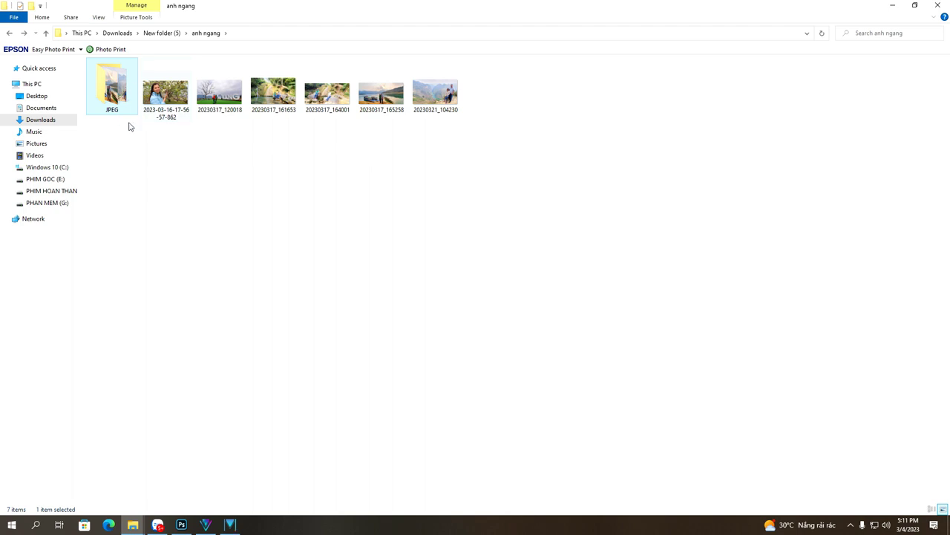
{"action": "double_click", "coordinate": [112, 88]}
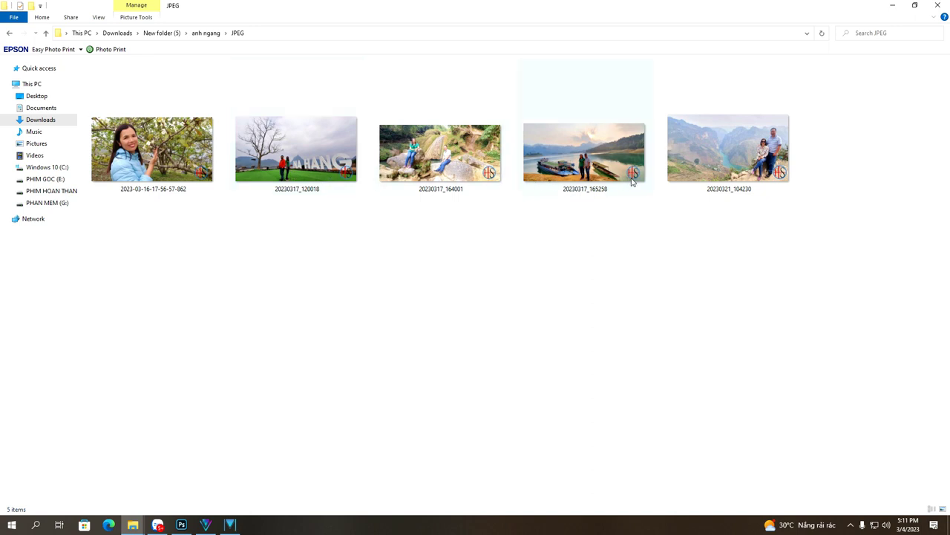
{"action": "mouse_move", "coordinate": [771, 165]}
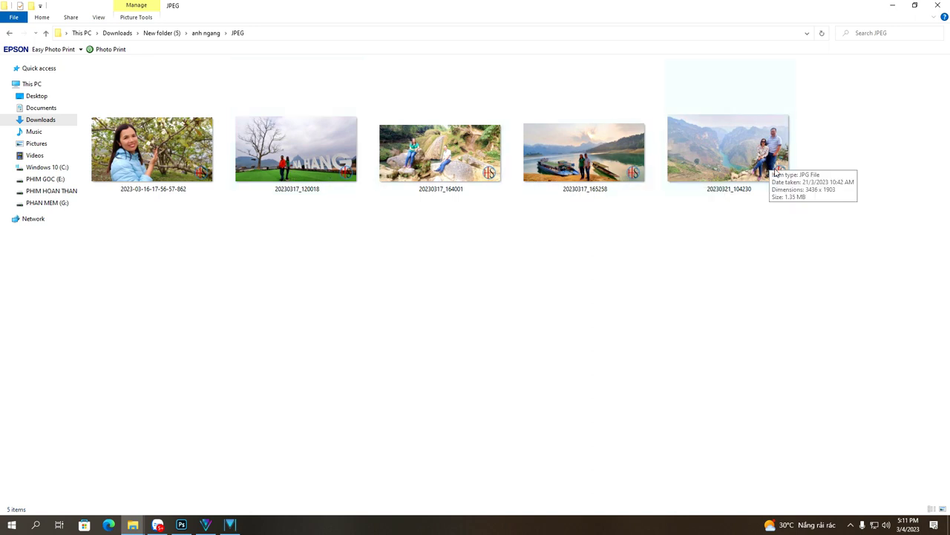
{"action": "mouse_move", "coordinate": [158, 165]}
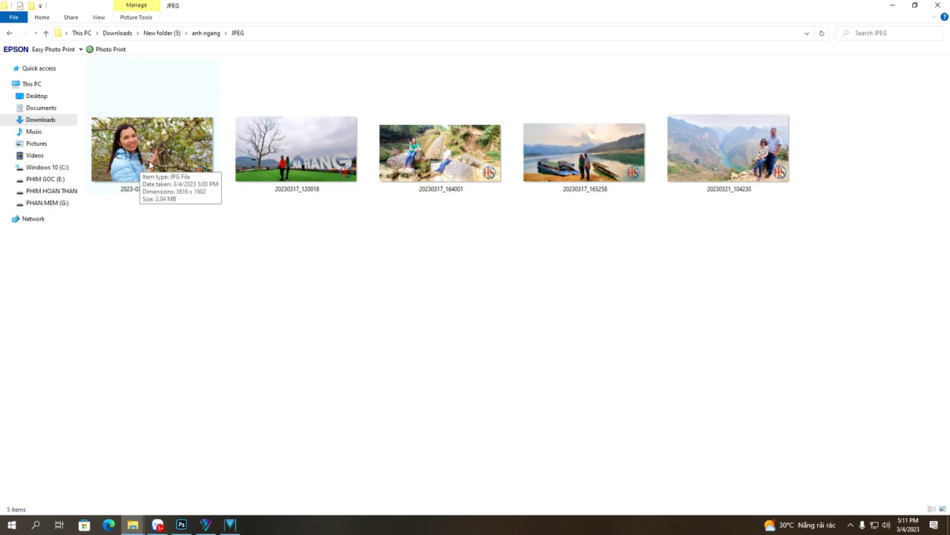